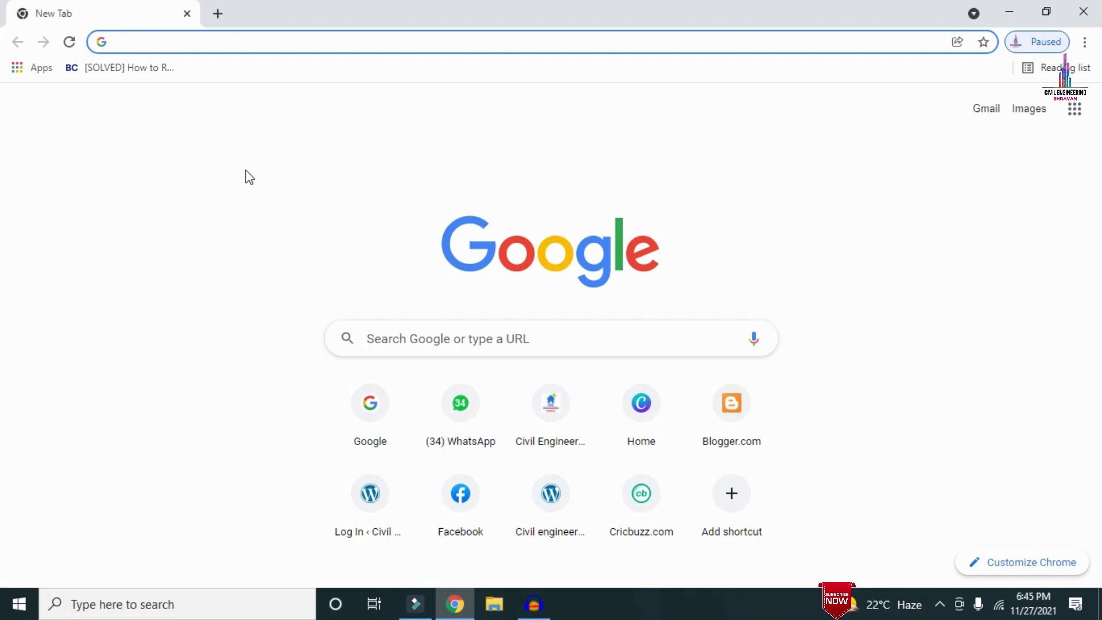
text(http://civilbasics123.com/)
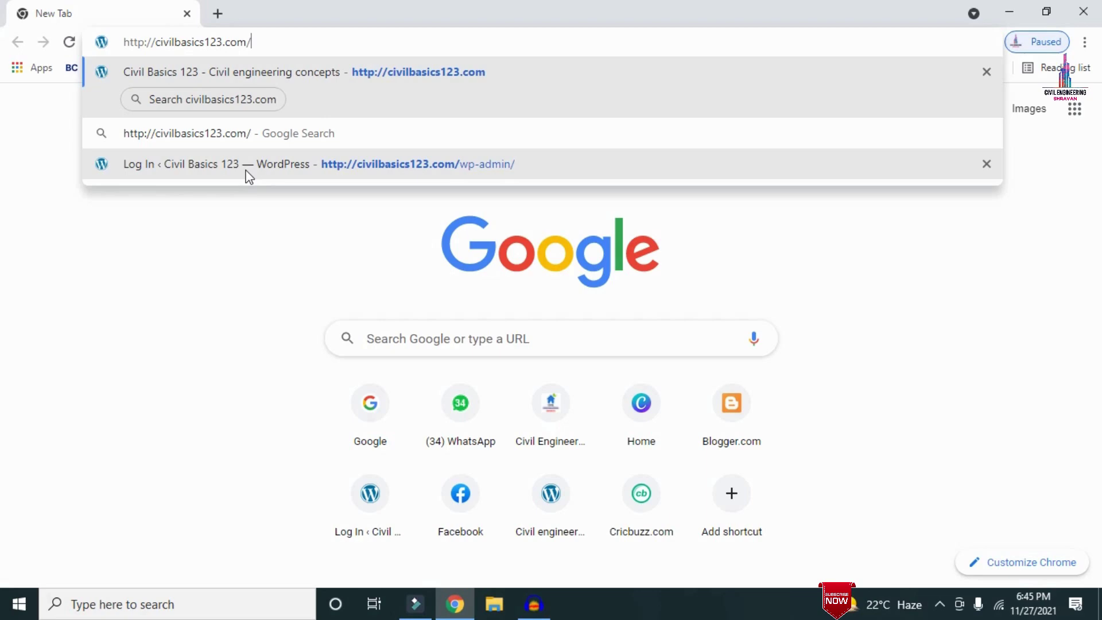
key(Return)
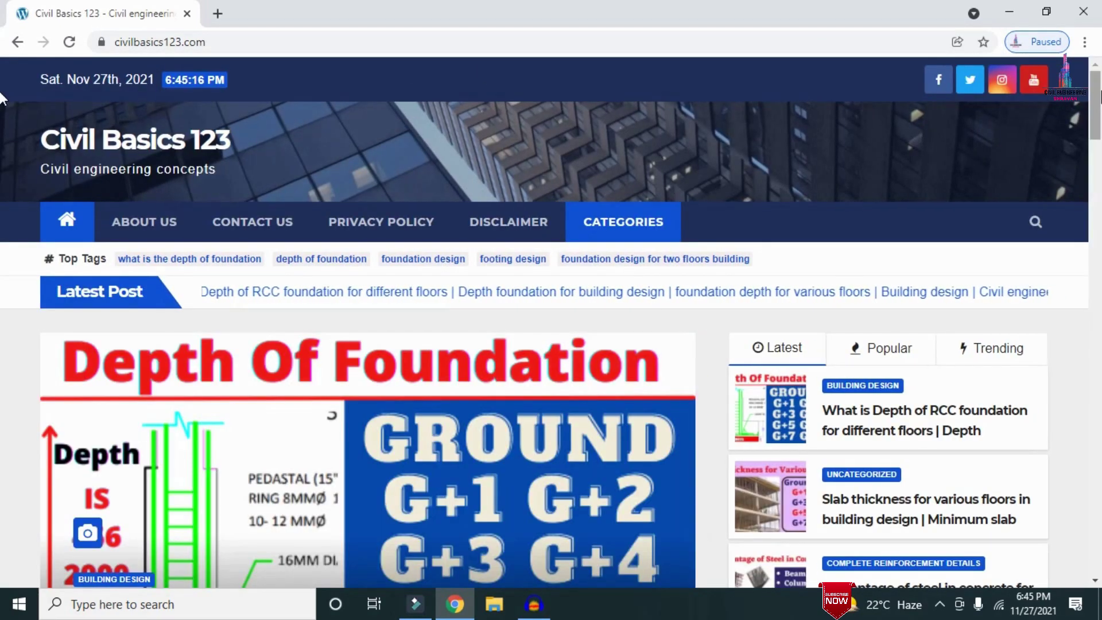
scroll(1, 99, down, 7)
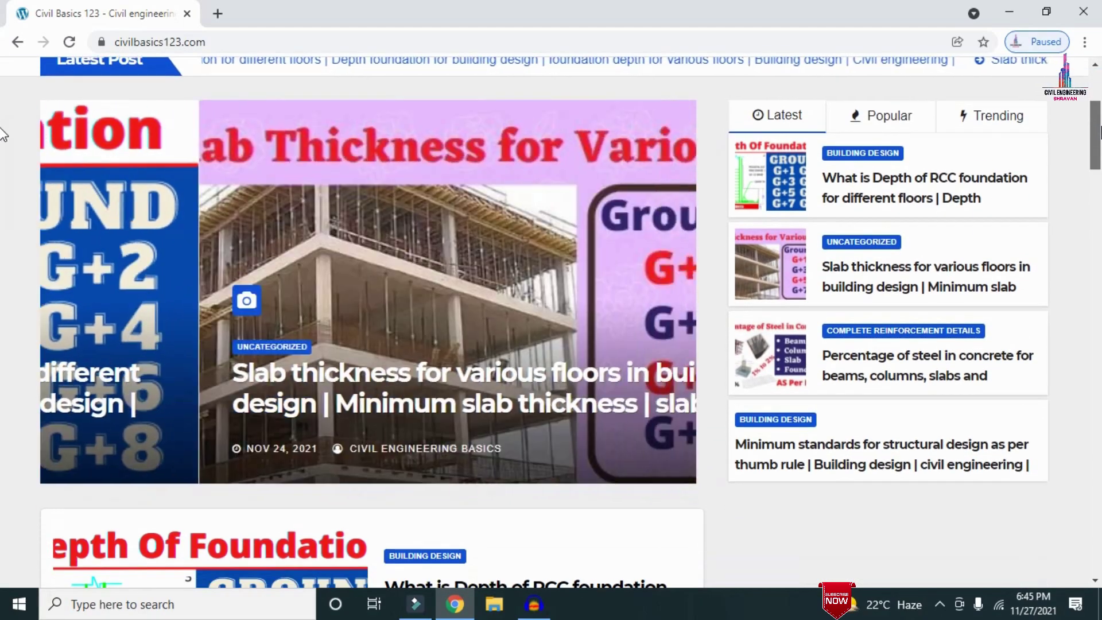
scroll(2, 152, down, 4)
scroll(2, 132, up, 11)
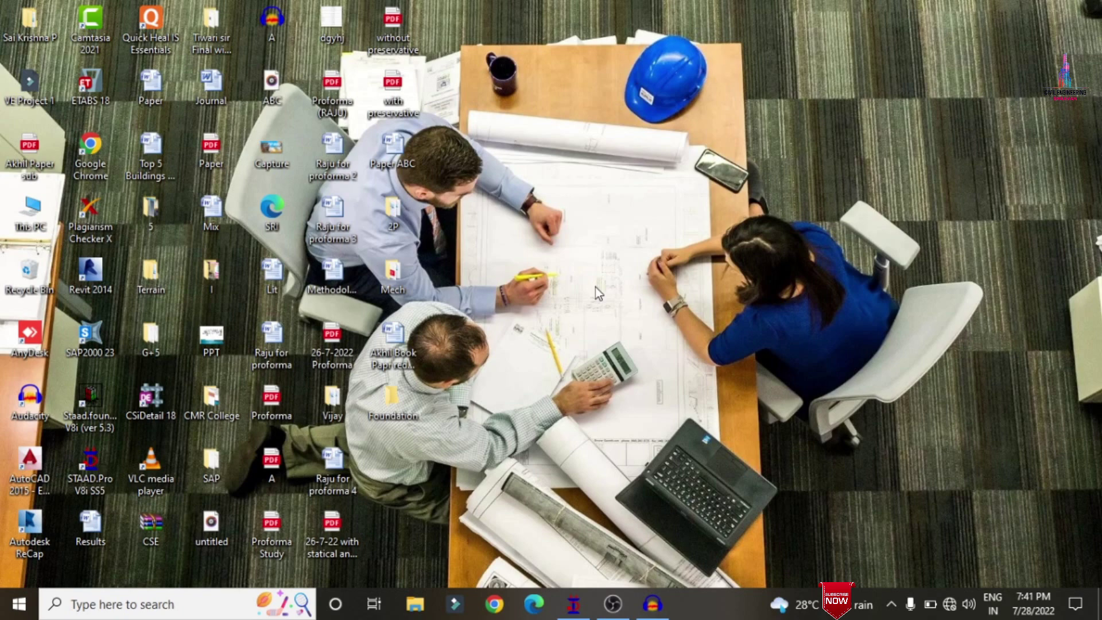
Step: Restore the STAAD.Pro V8i window showing model 12 from the taskbar
click(574, 606)
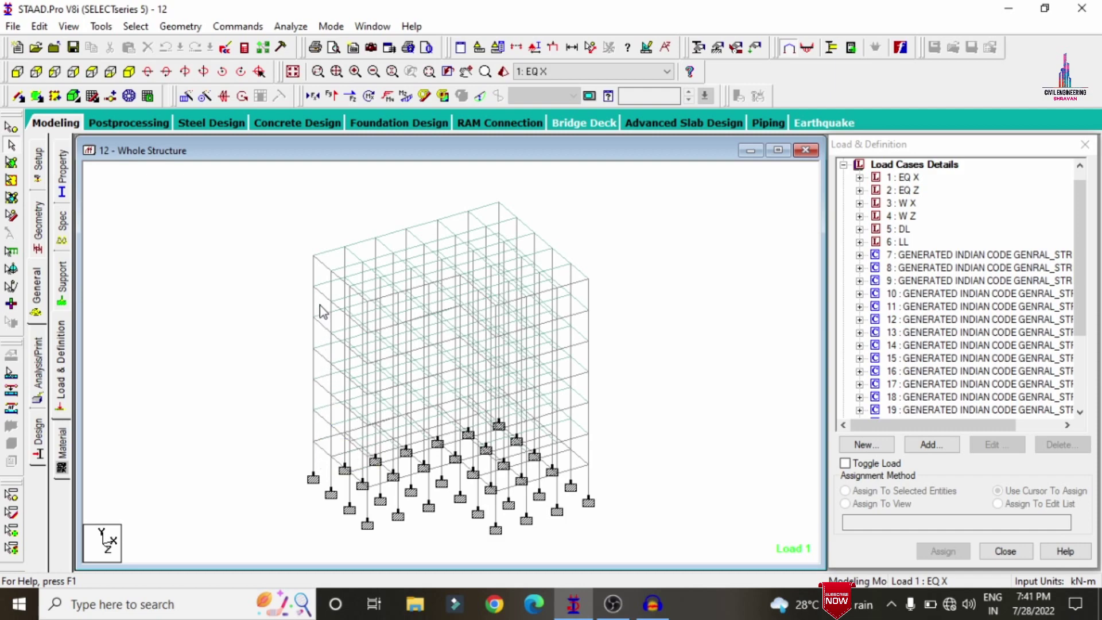
Step: Highlight the members using Rect 0.46x0.23, Rect 0.35x0.23 and the plate thickness
click(42, 280)
click(41, 281)
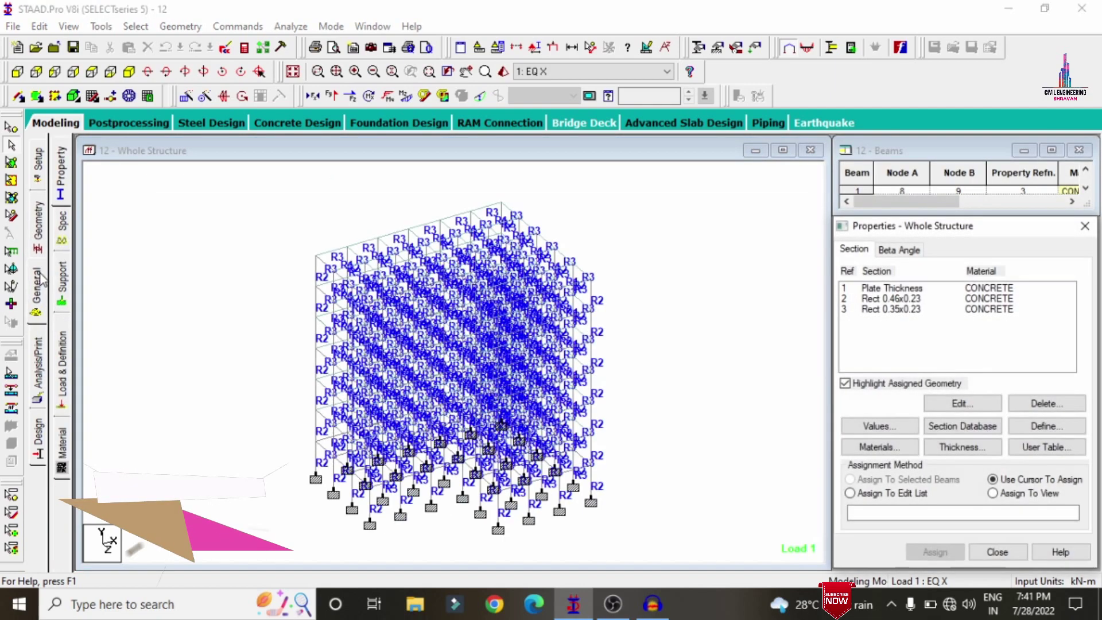
click(905, 299)
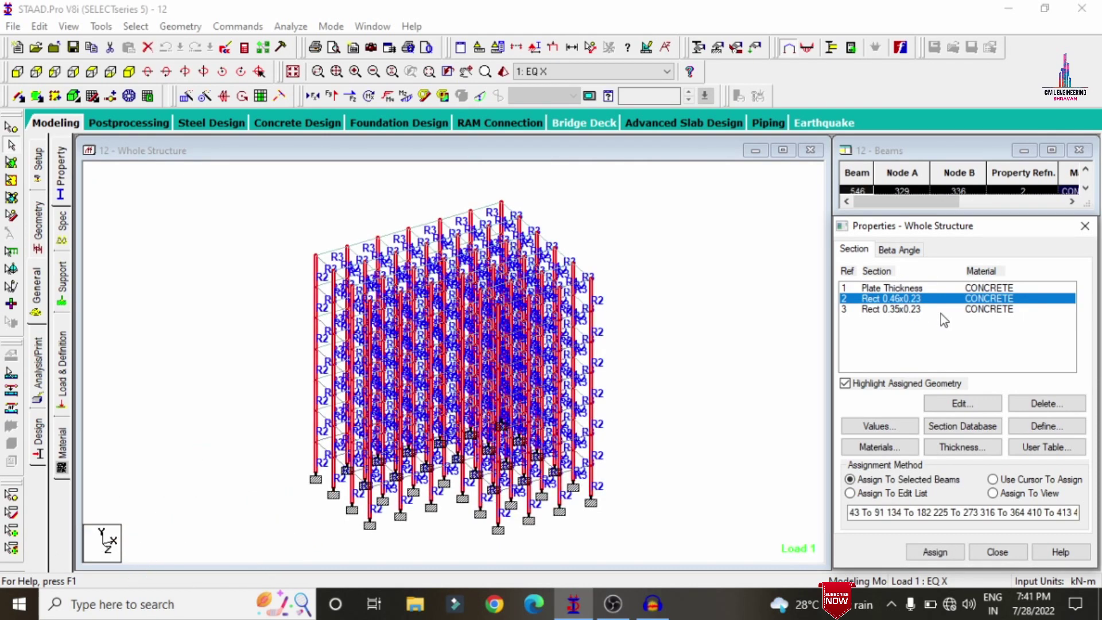
click(928, 311)
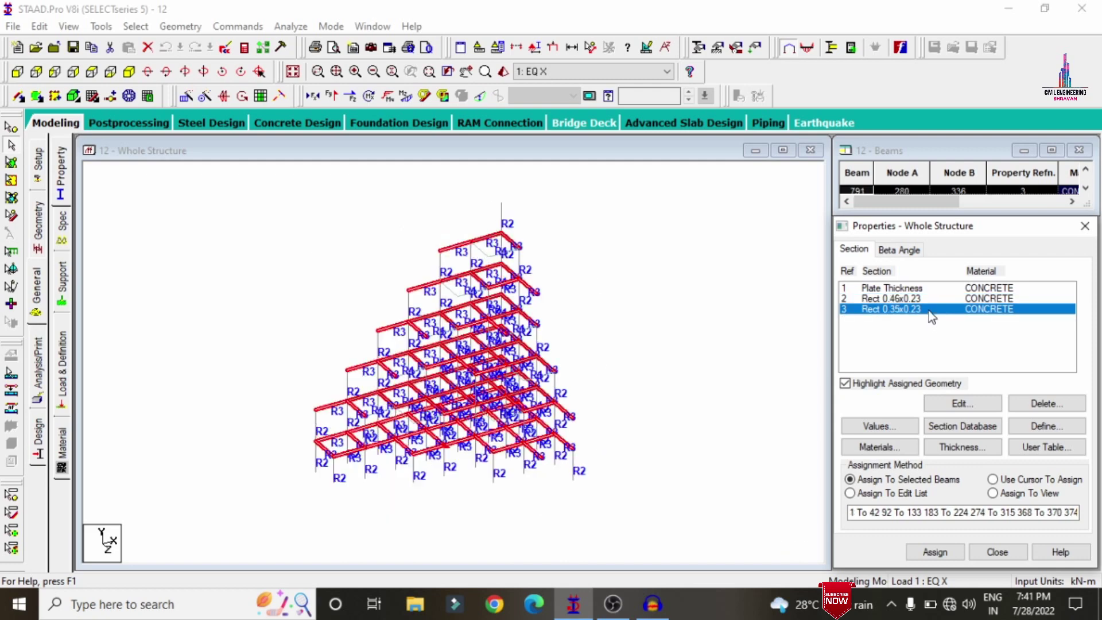
click(886, 288)
Step: Check that the plate thickness is 0.15 m, then close its details
click(953, 403)
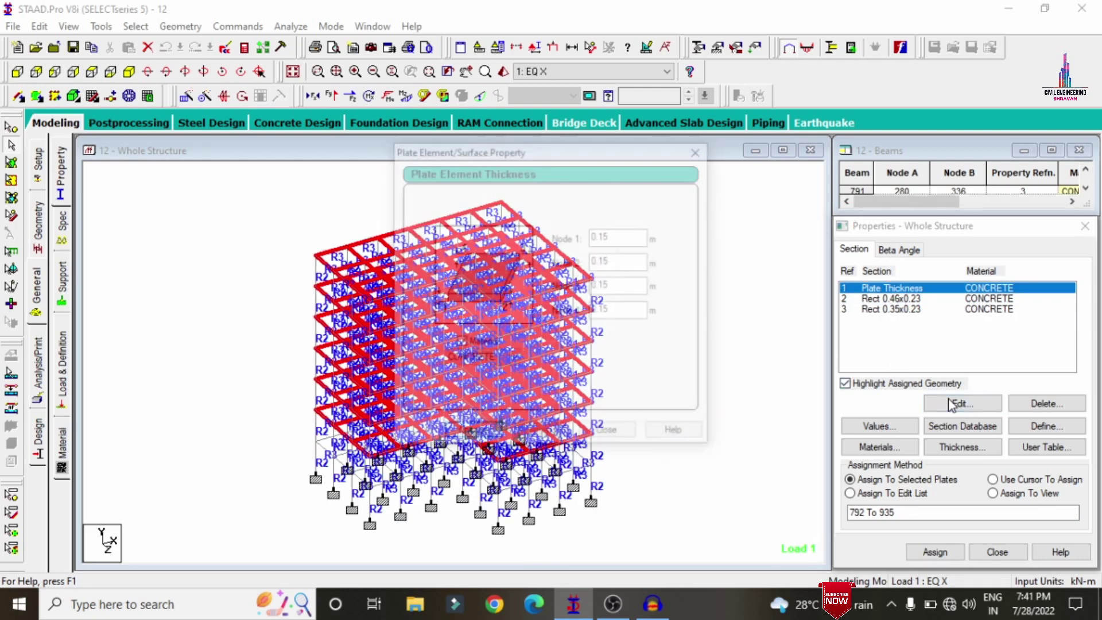
click(698, 154)
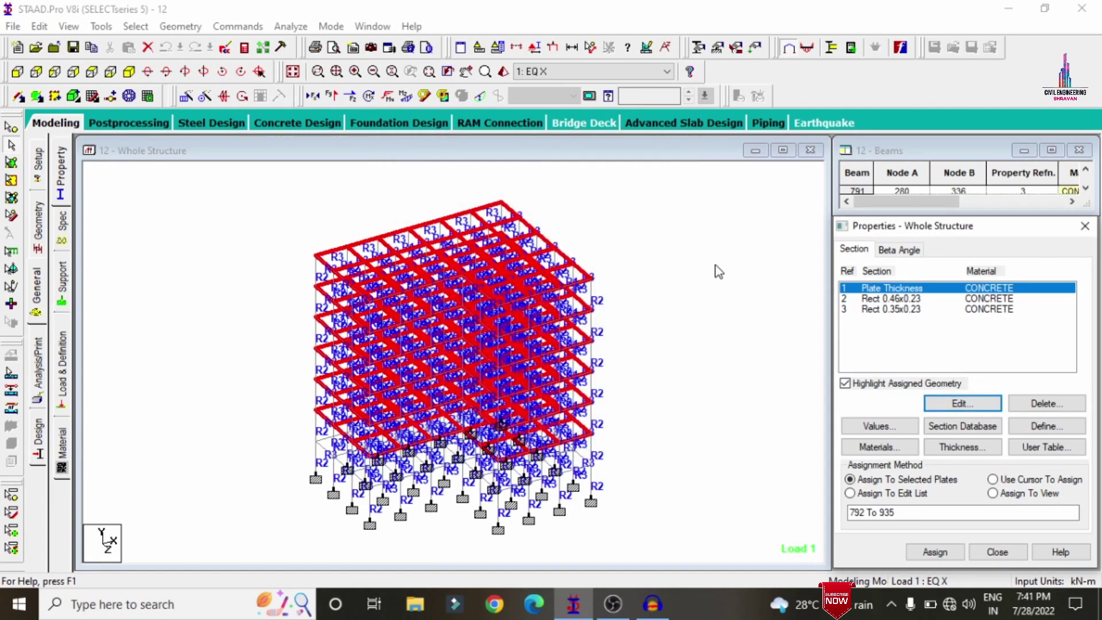
click(716, 270)
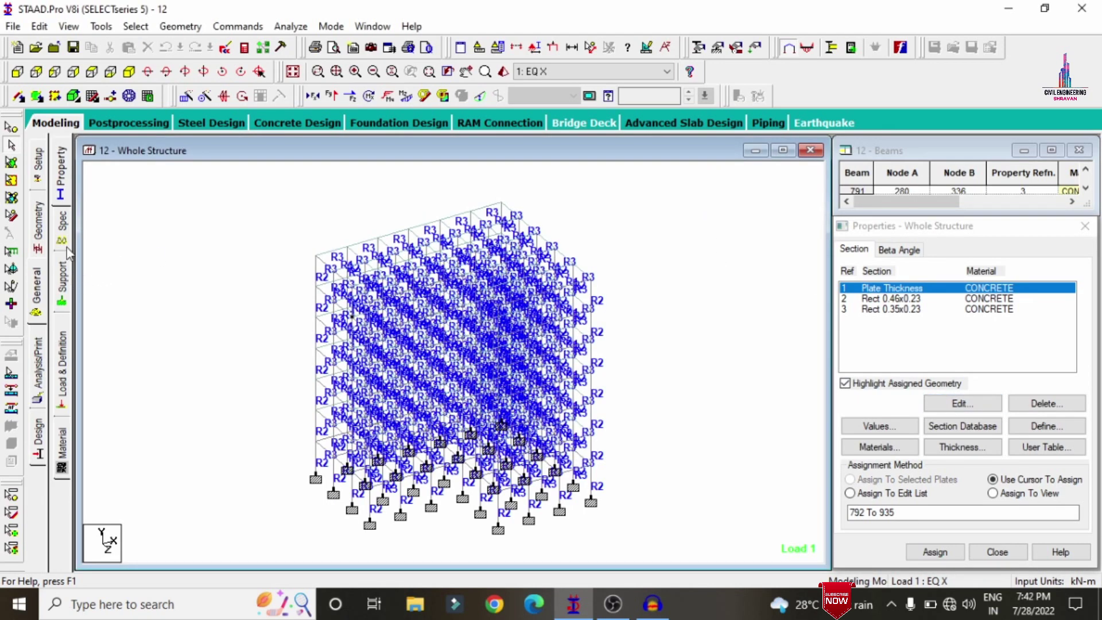
Step: Expand the Load Cases Details list on the Load & Definition page
click(57, 341)
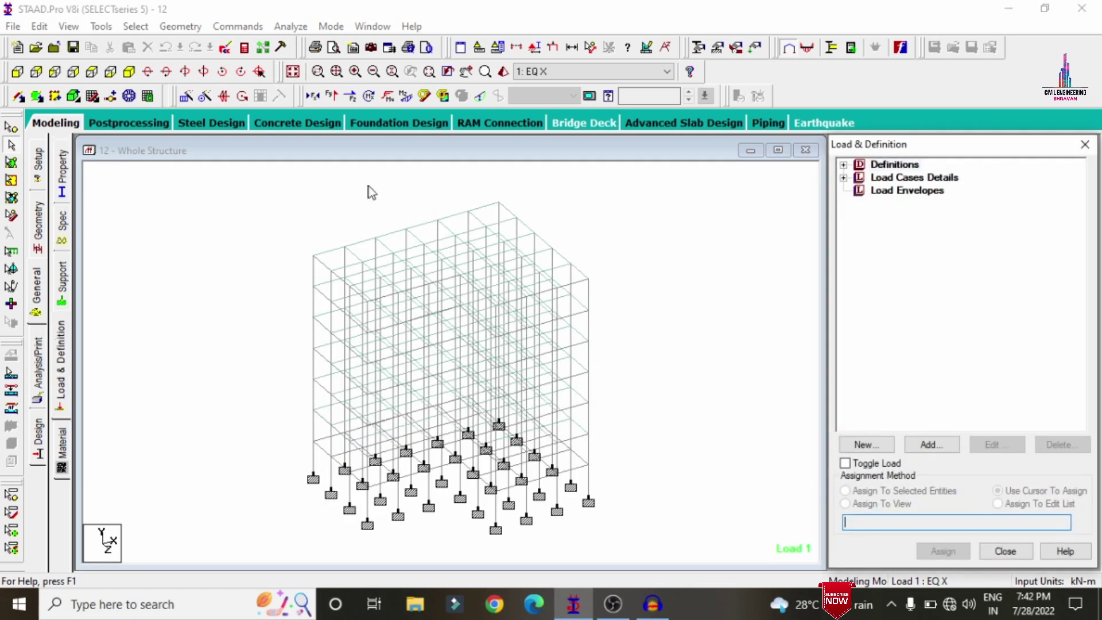
click(844, 165)
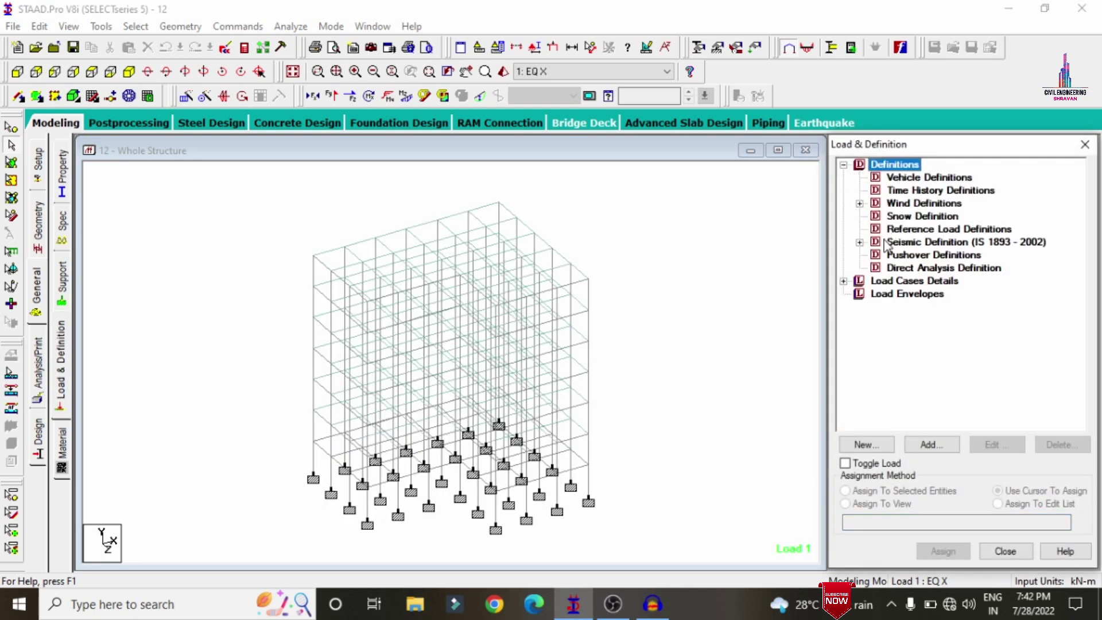
click(844, 282)
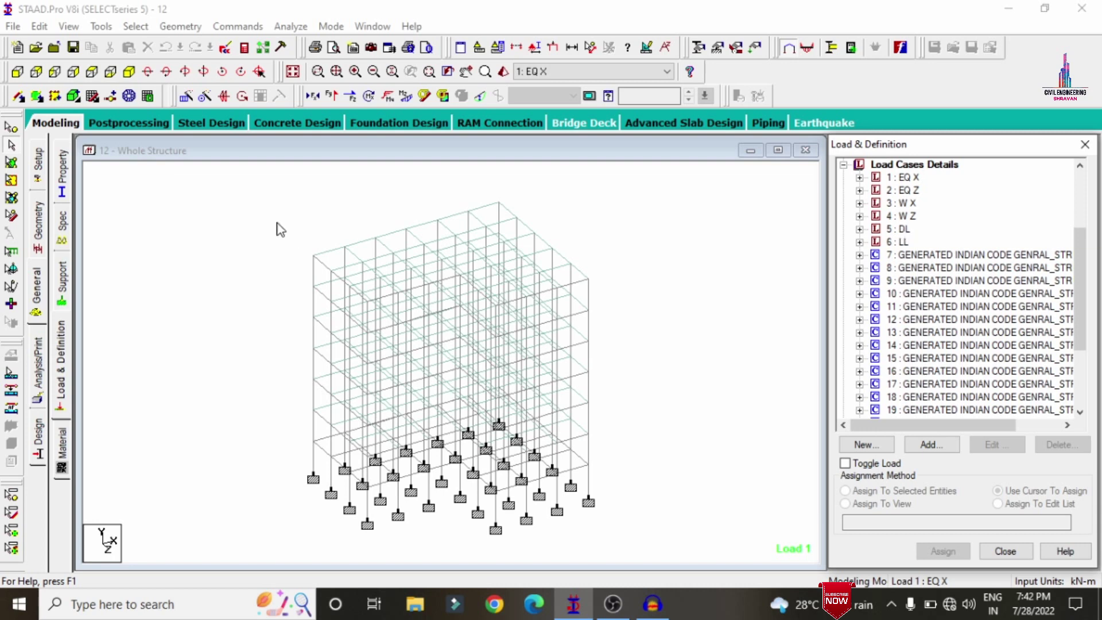
click(56, 361)
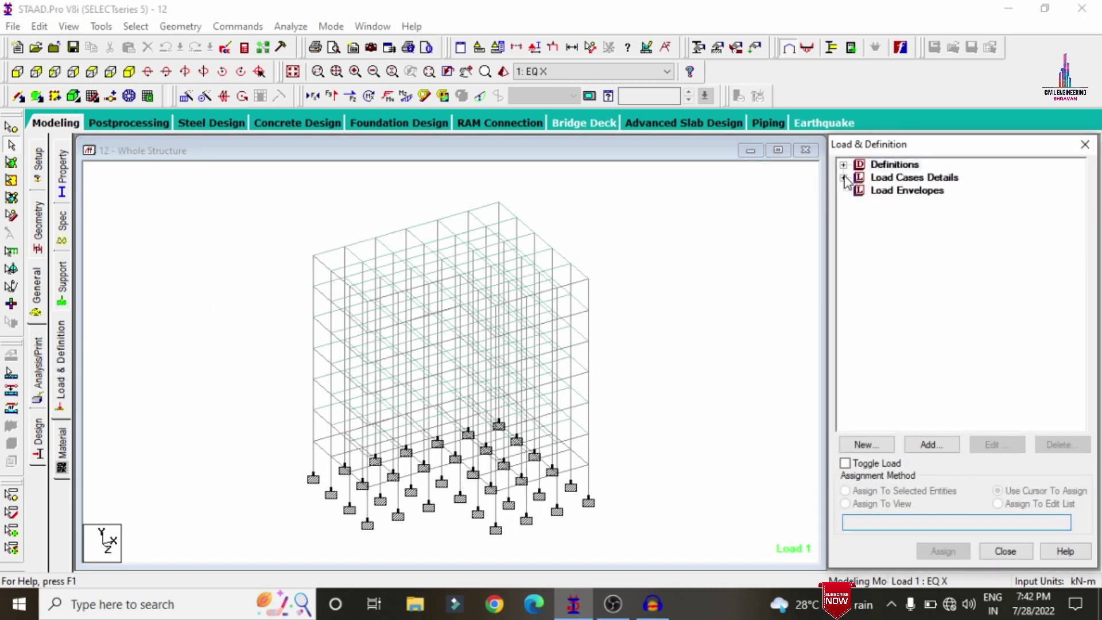
click(844, 178)
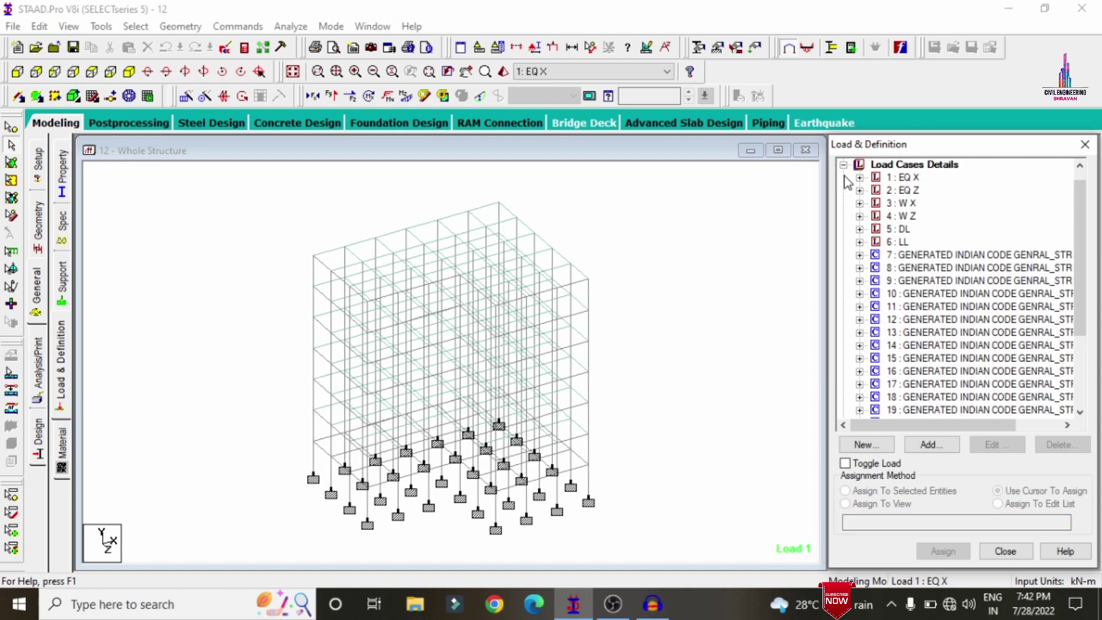
Step: Display the DL loads: UNI GY -24.3 kN/m member load and YRANGE 6 21 FLOAD -2 GY
click(860, 229)
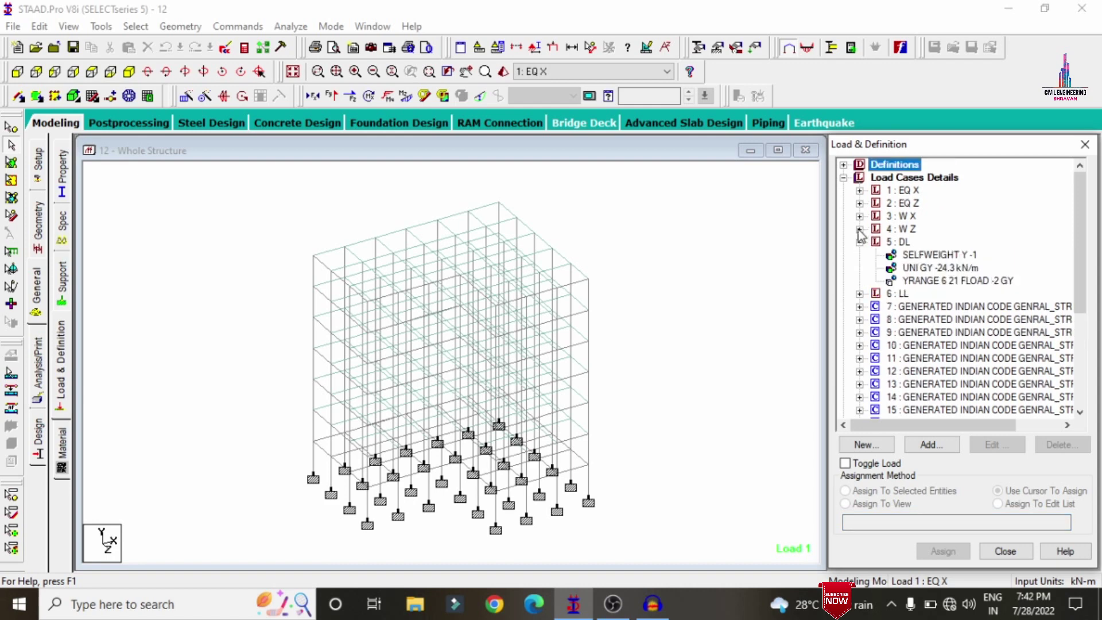
click(907, 253)
click(922, 268)
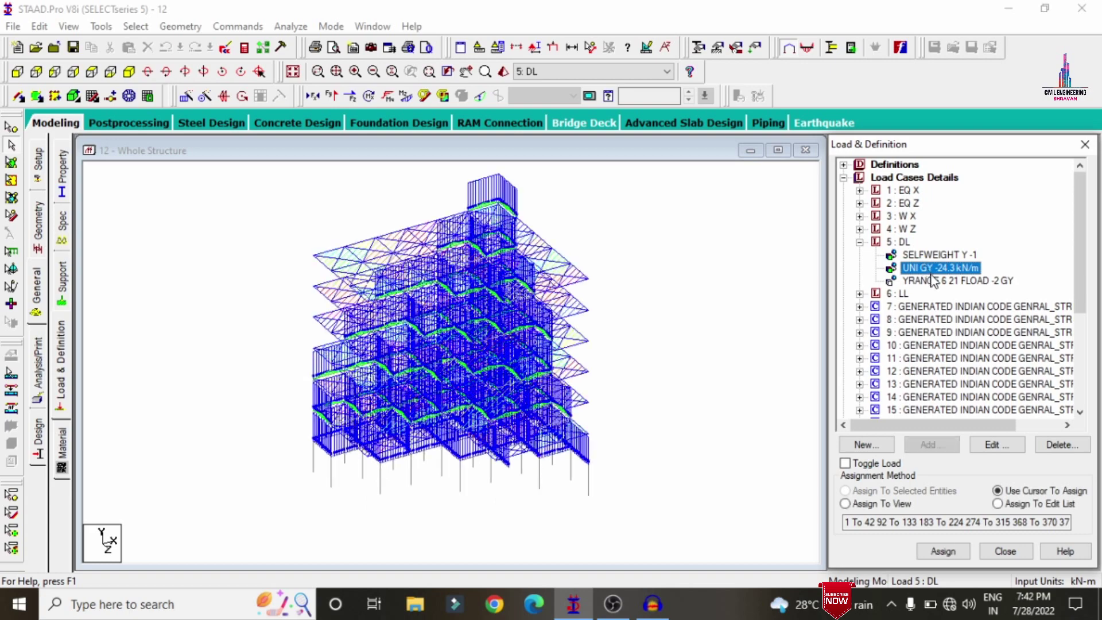
click(934, 281)
Step: Show the LL floor load of -3 GY on the whole structure, then go to the Design page
click(860, 294)
click(929, 307)
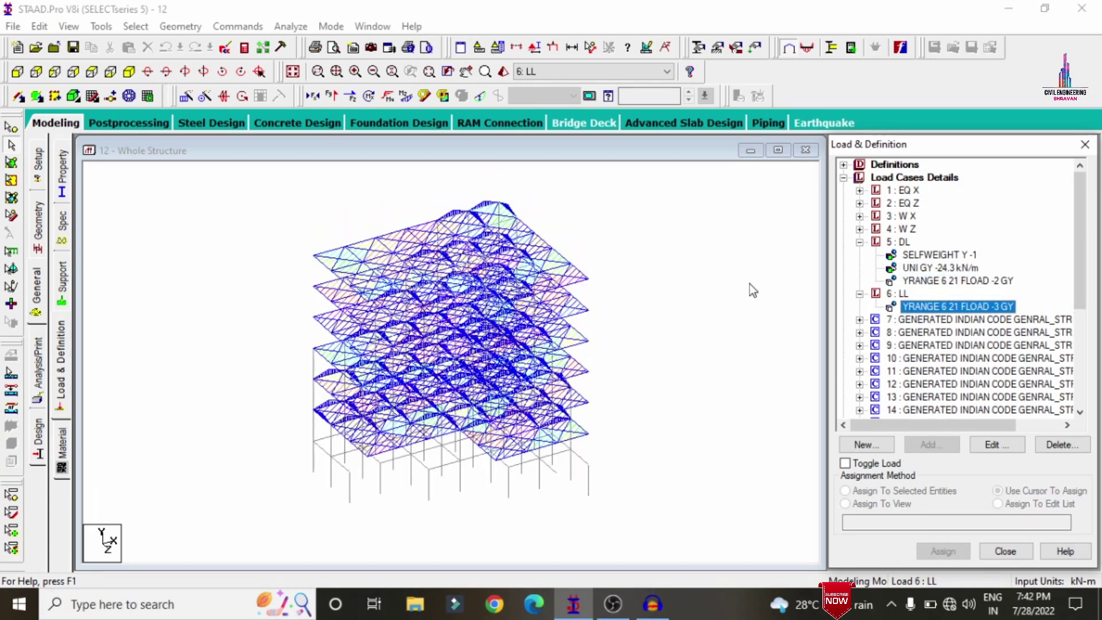
click(139, 351)
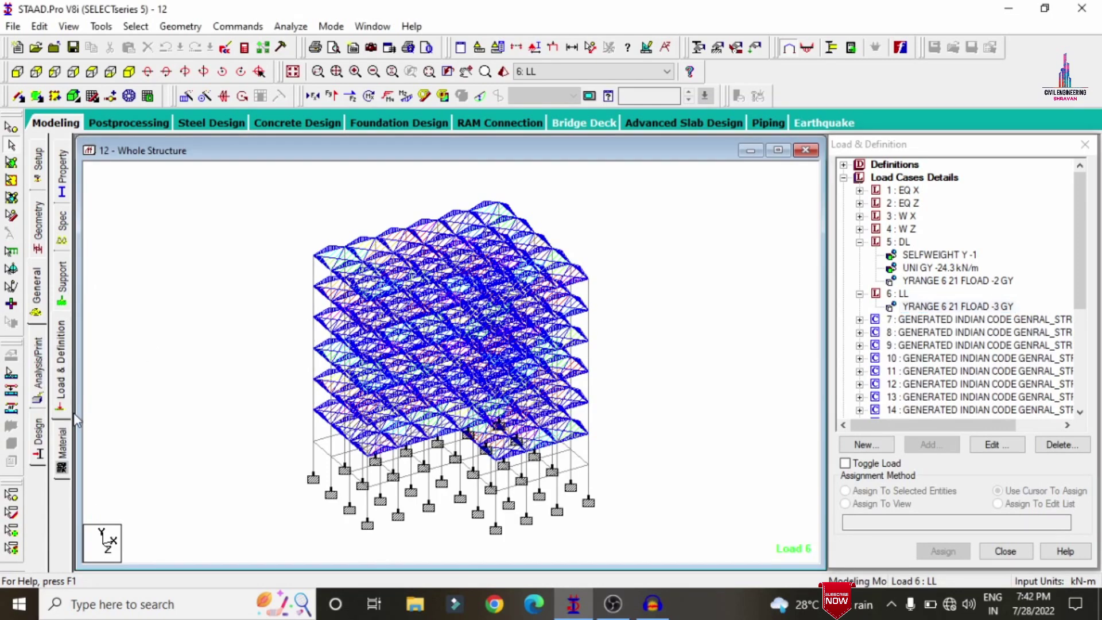
click(39, 441)
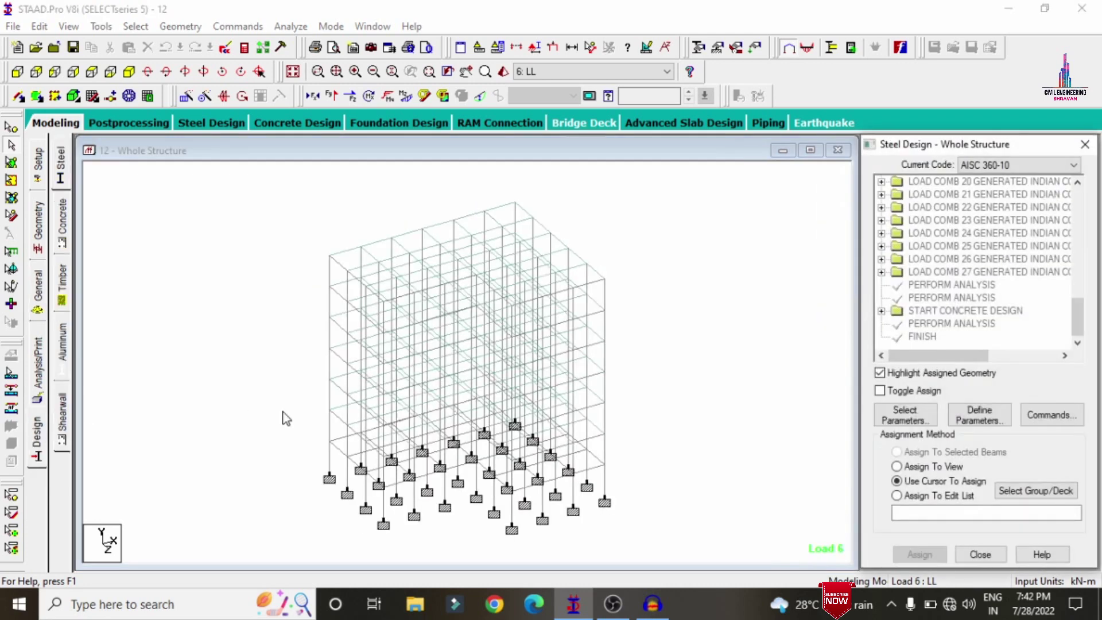
double_click(351, 255)
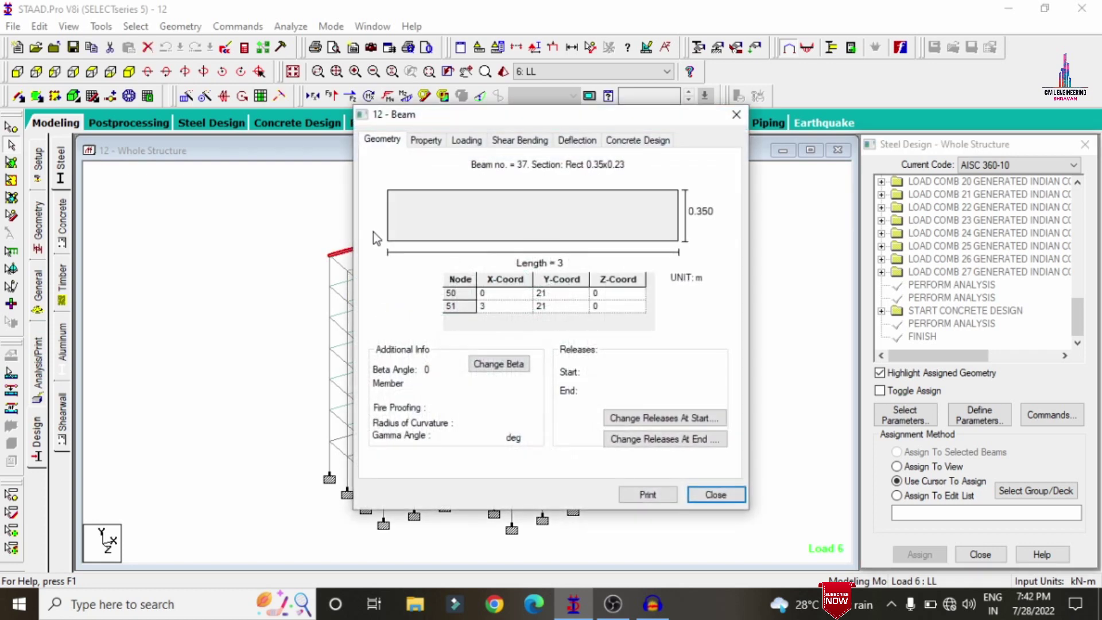
click(639, 140)
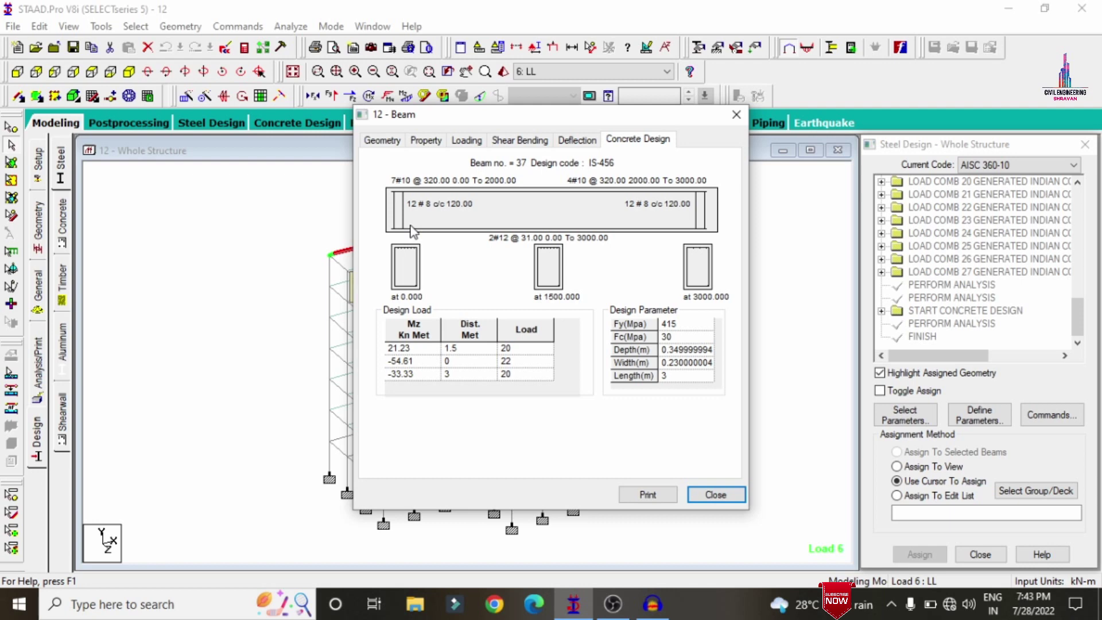
click(736, 117)
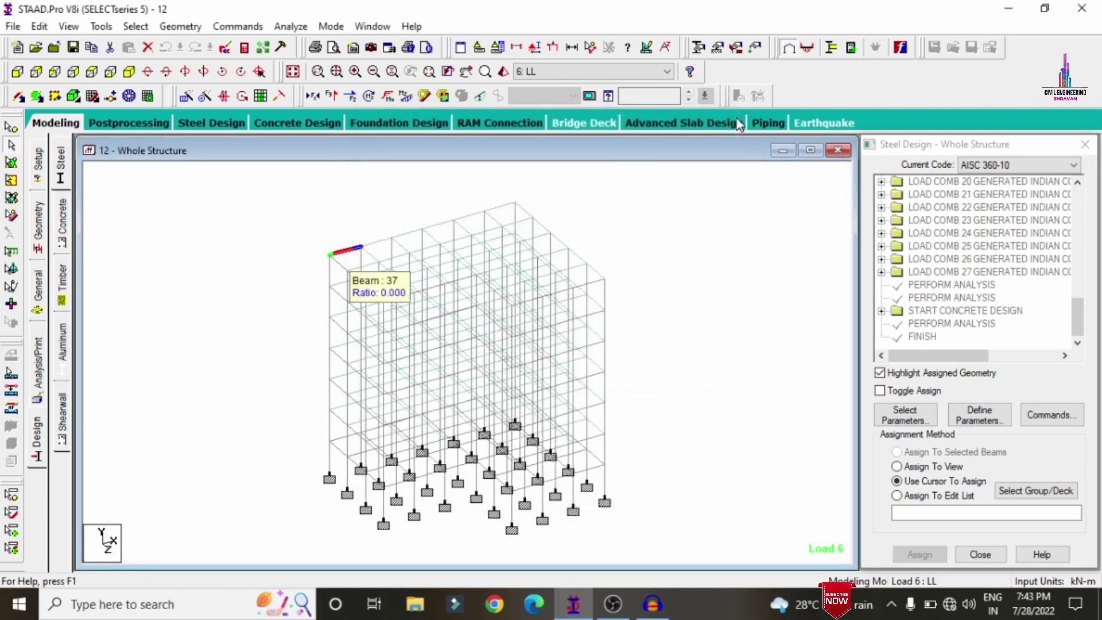
click(344, 438)
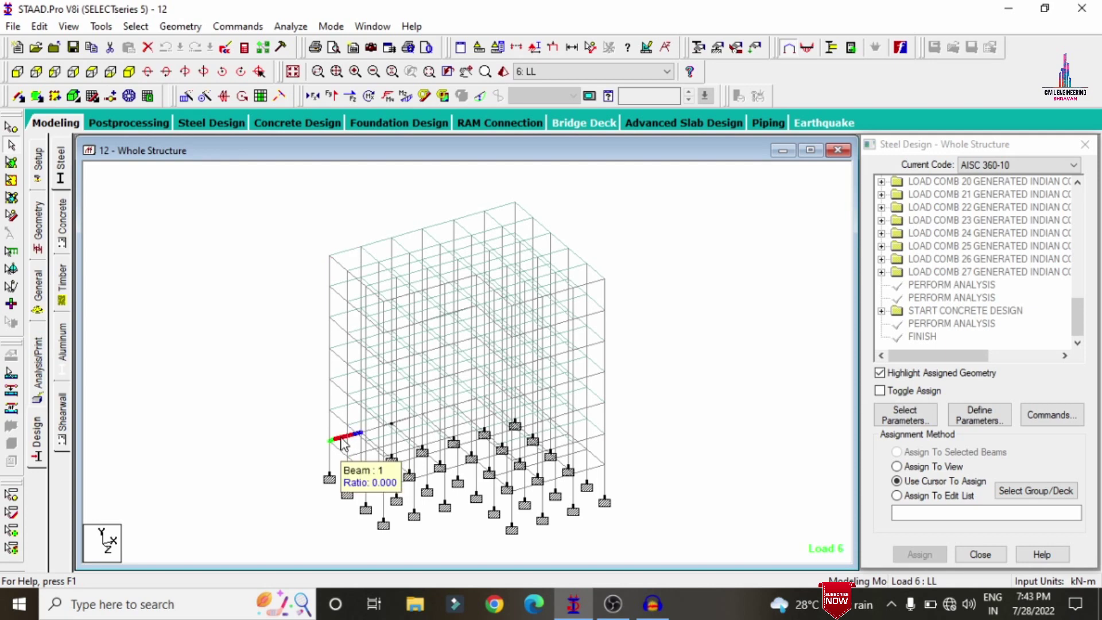
double_click(342, 439)
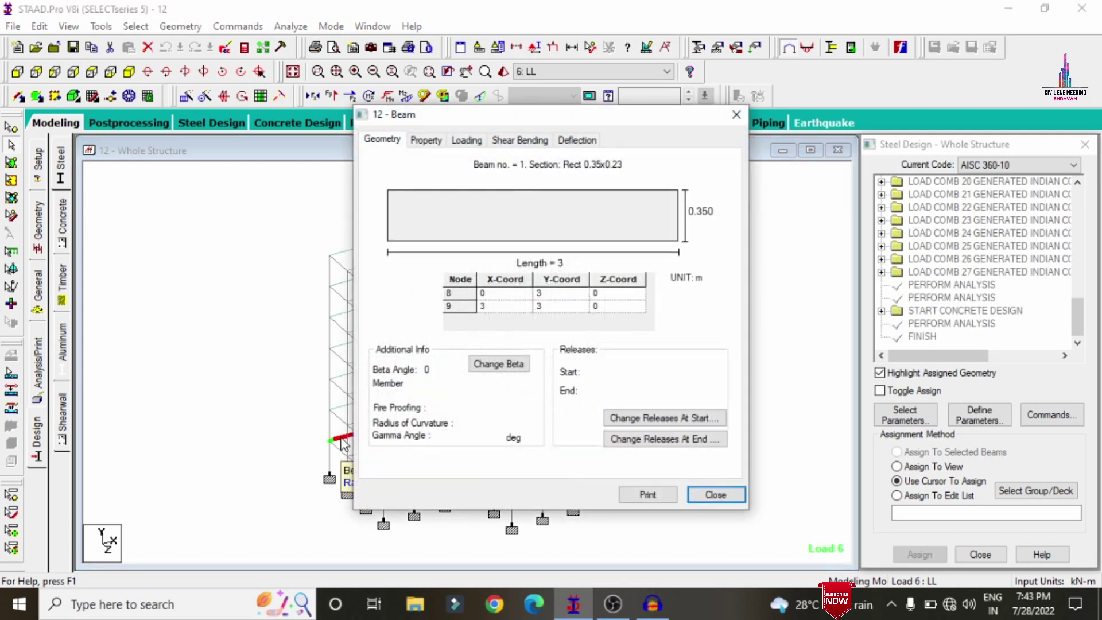
click(737, 117)
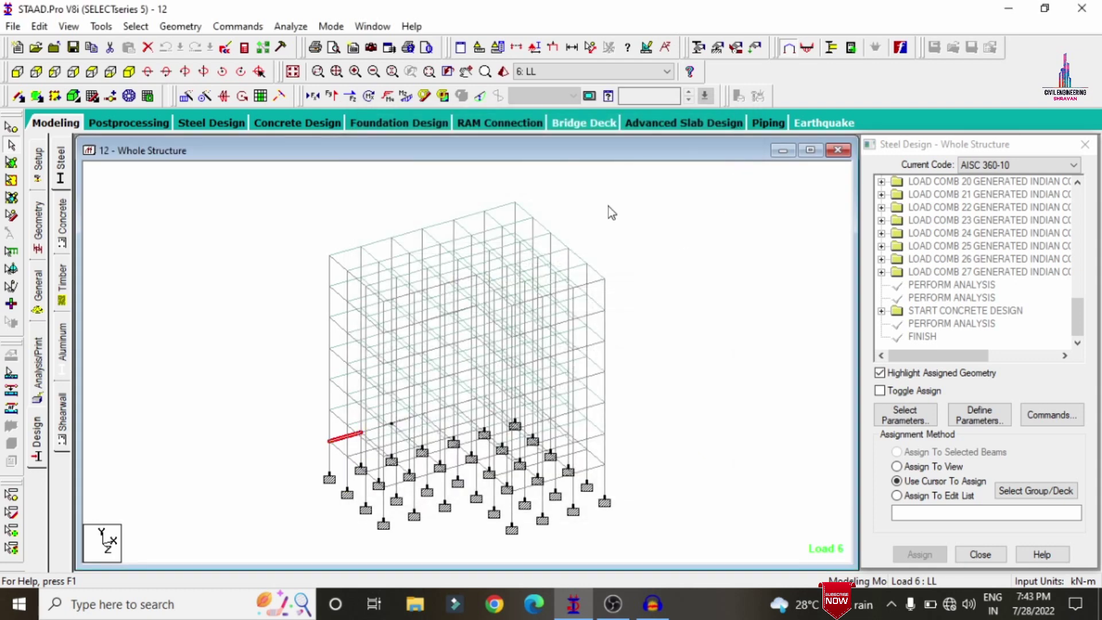
click(738, 211)
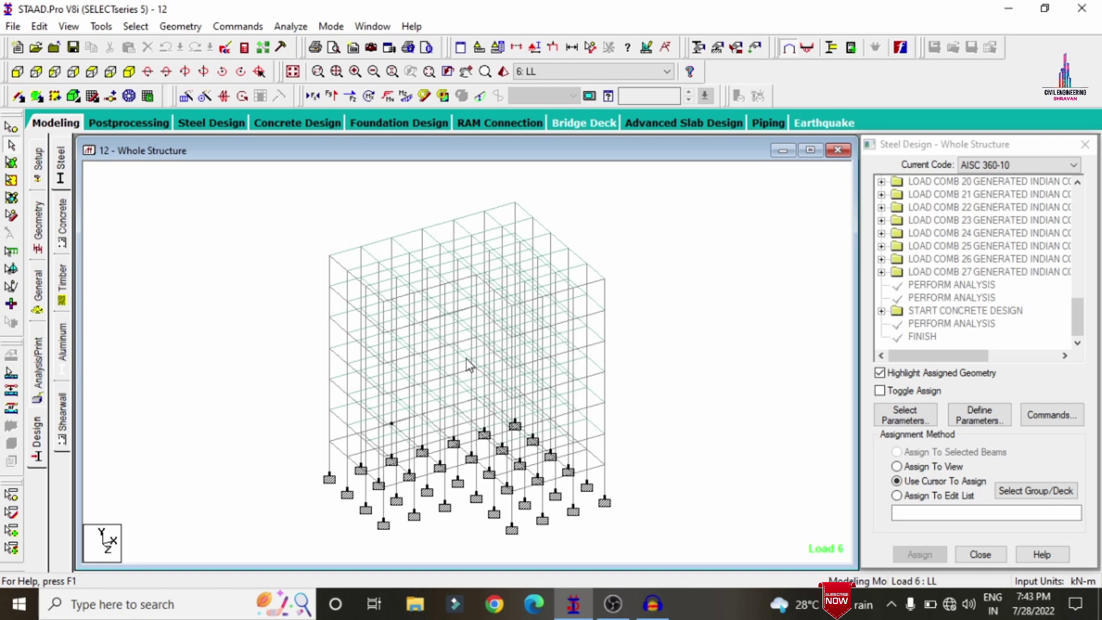
double_click(479, 486)
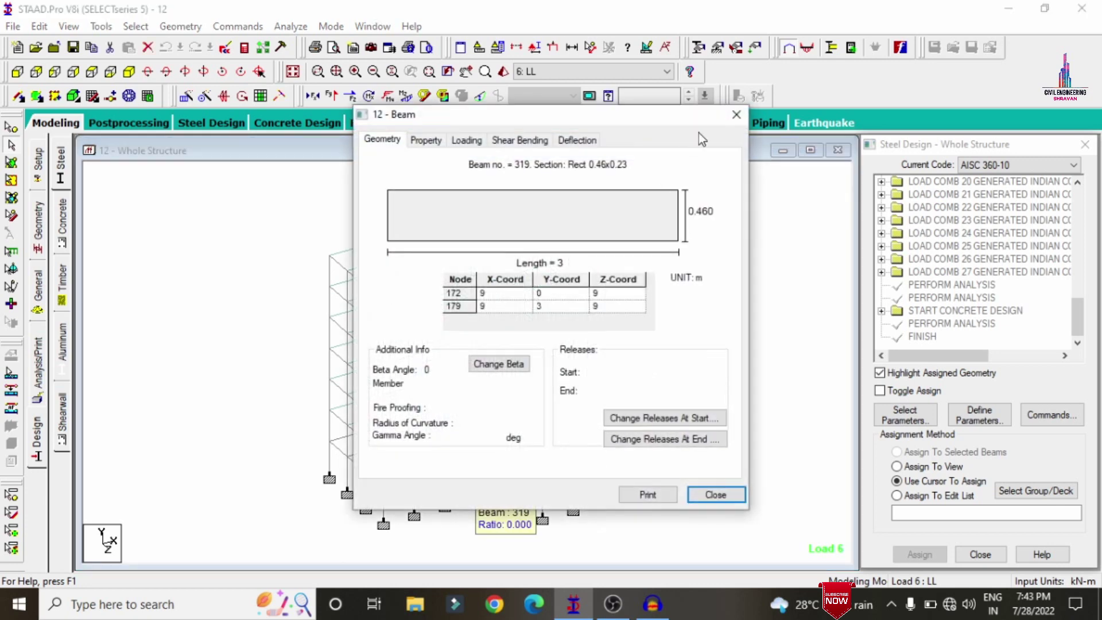
click(744, 116)
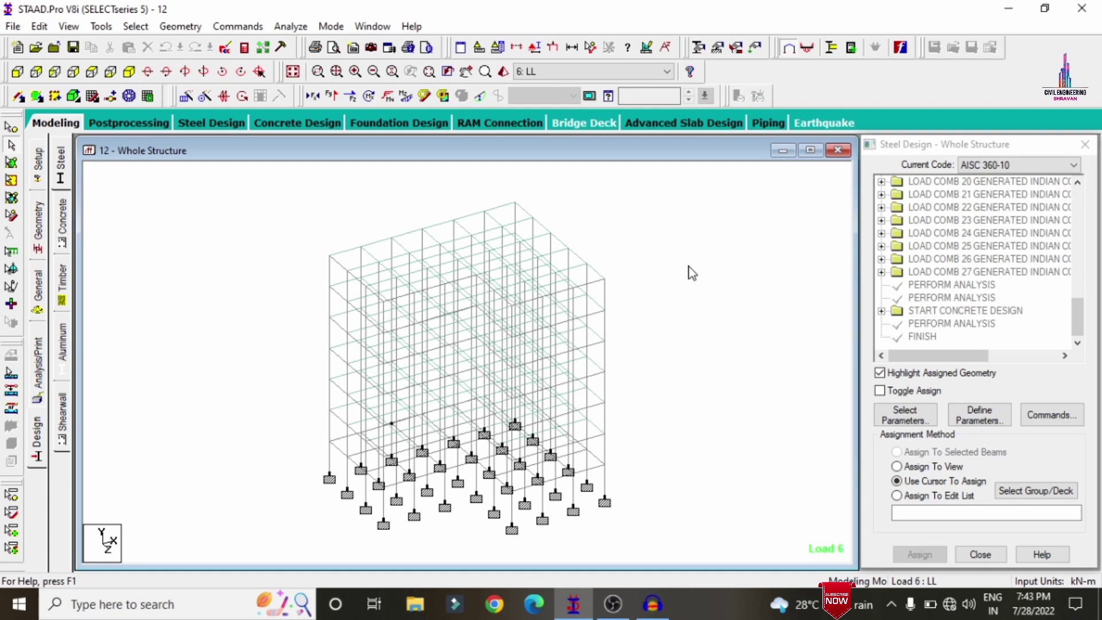
Step: On the Foundation Design page, include load cases EQ X through LL, then remove them again
click(423, 124)
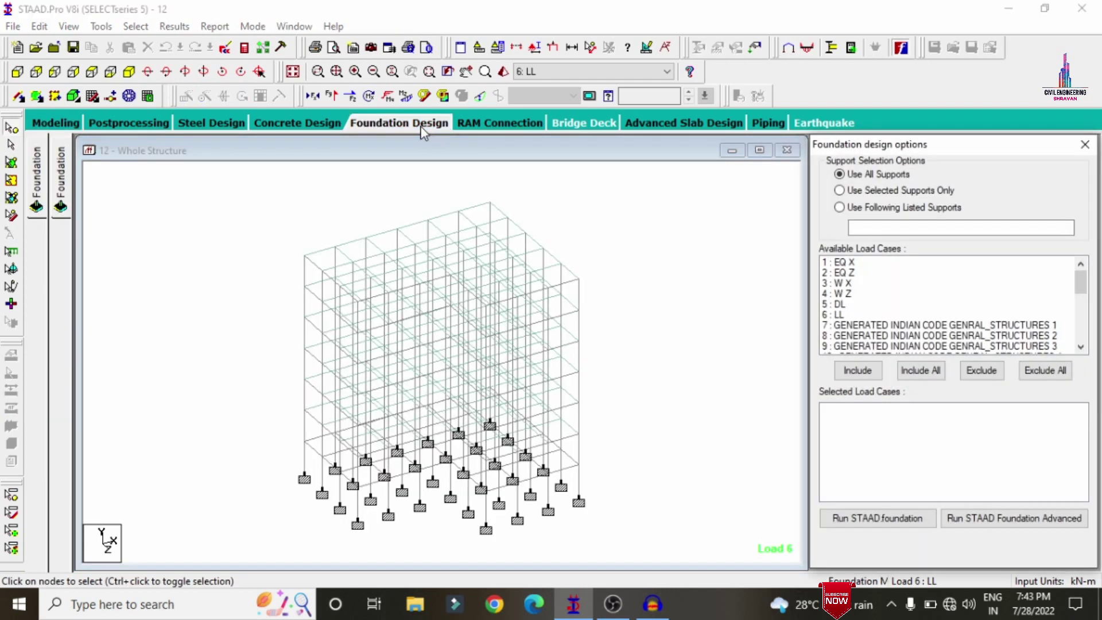
click(859, 272)
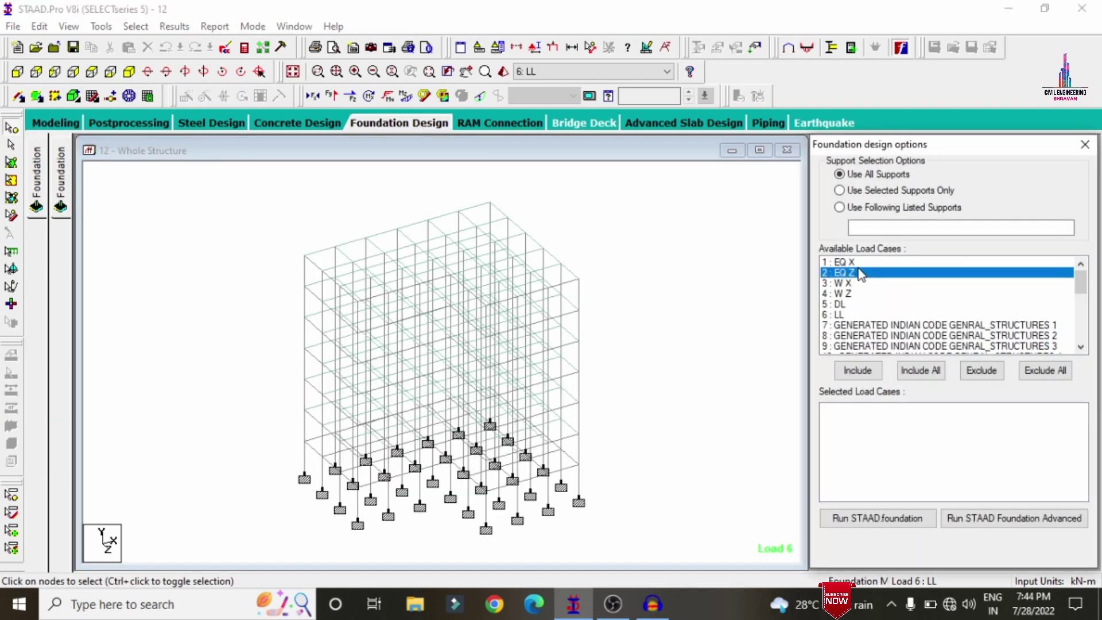
click(858, 261)
click(855, 282)
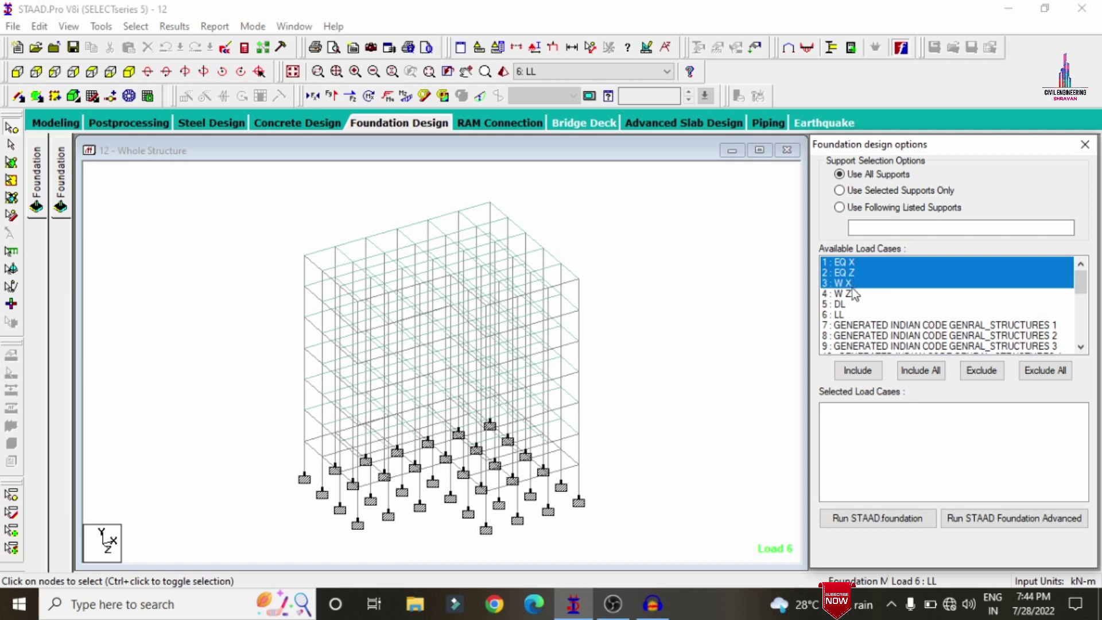
click(851, 293)
click(848, 304)
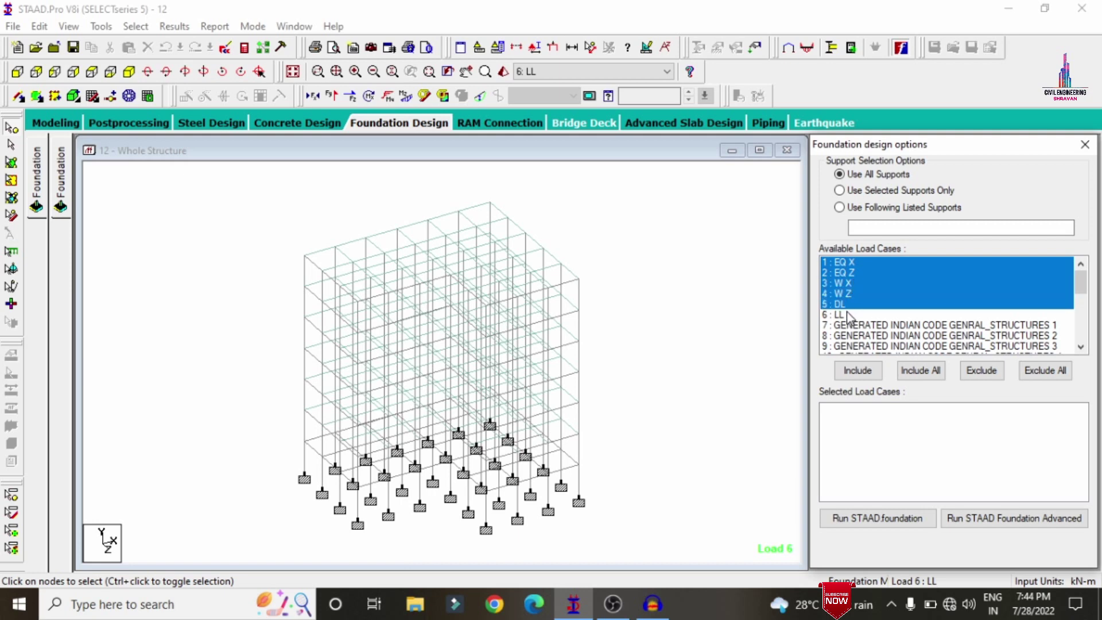
click(848, 315)
click(914, 371)
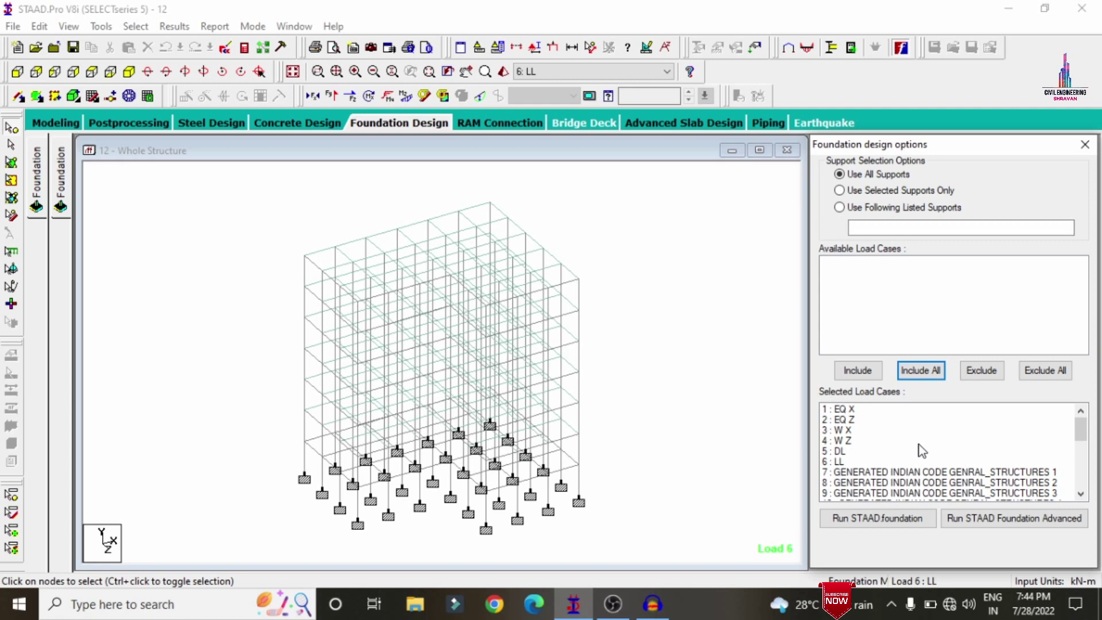
click(1046, 372)
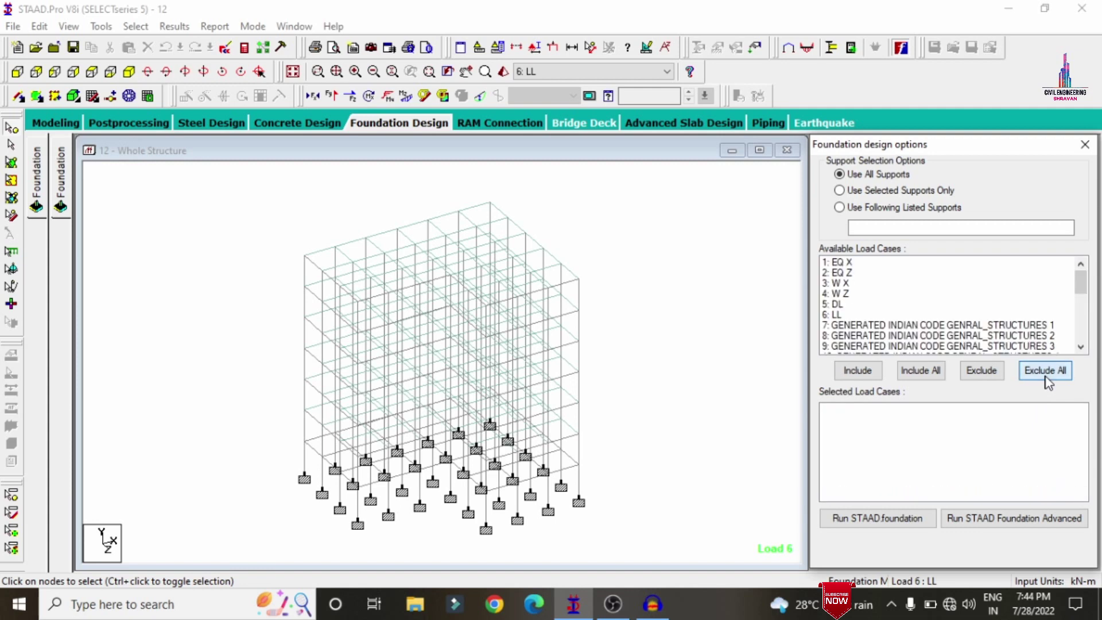
Step: Reselect load cases 1 EQ X through 6 LL, include them, and run STAAD.foundation
click(848, 263)
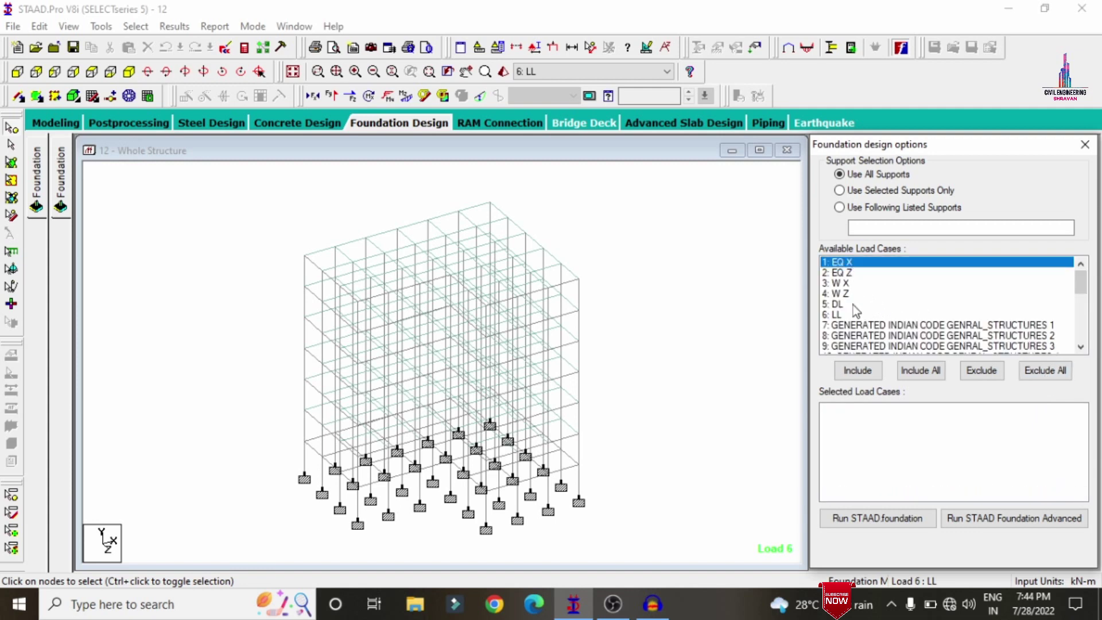
ctrl+click(835, 273)
ctrl+click(840, 283)
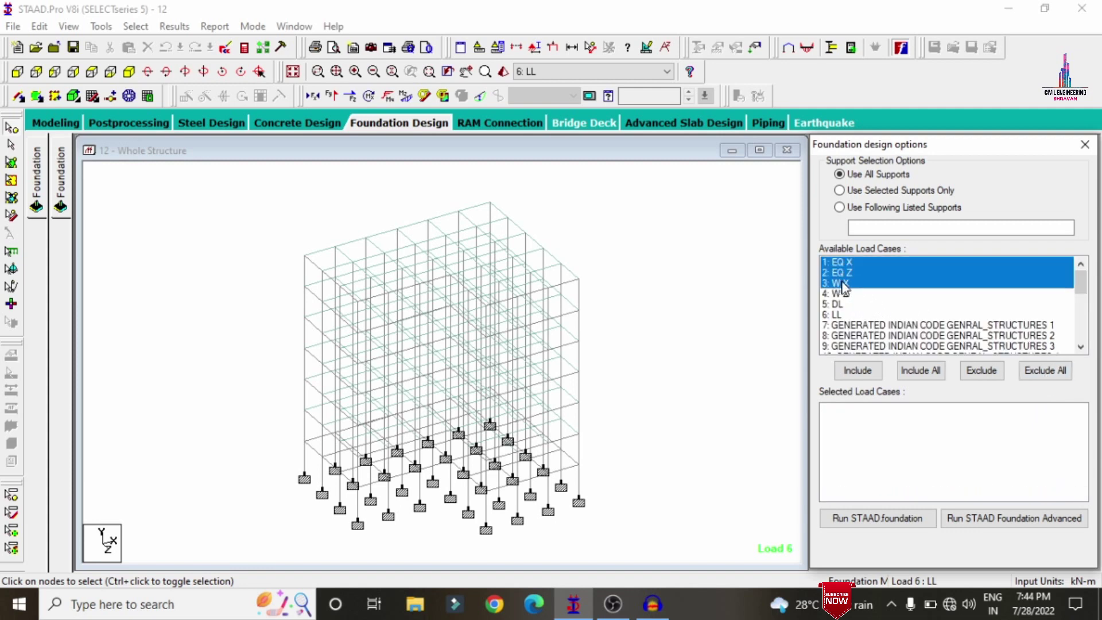
ctrl+click(841, 294)
ctrl+click(840, 305)
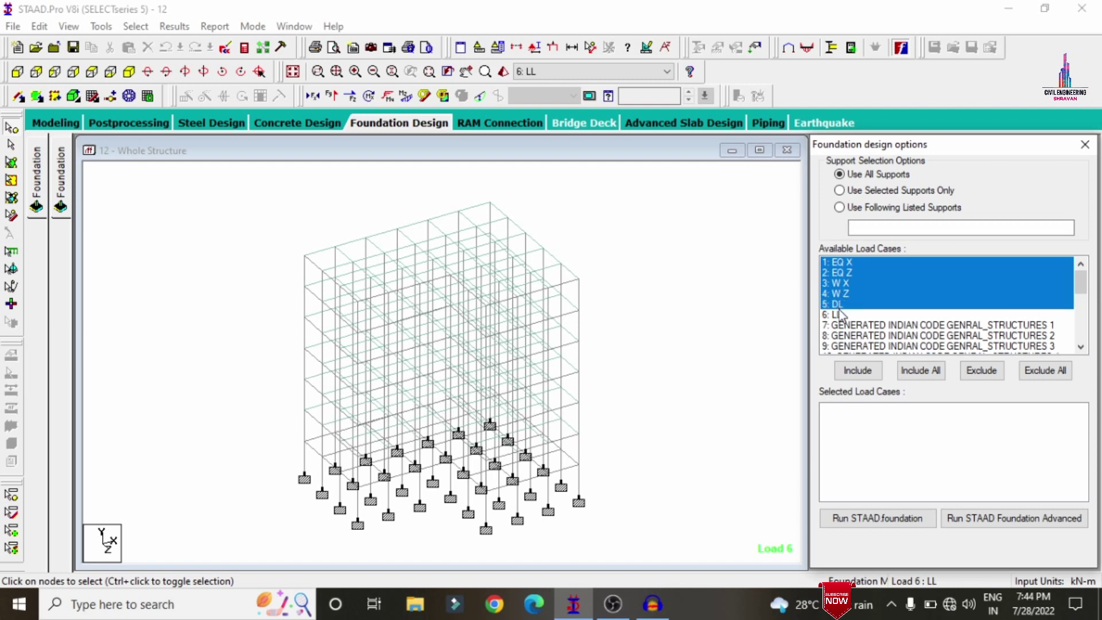
ctrl+click(841, 315)
click(857, 370)
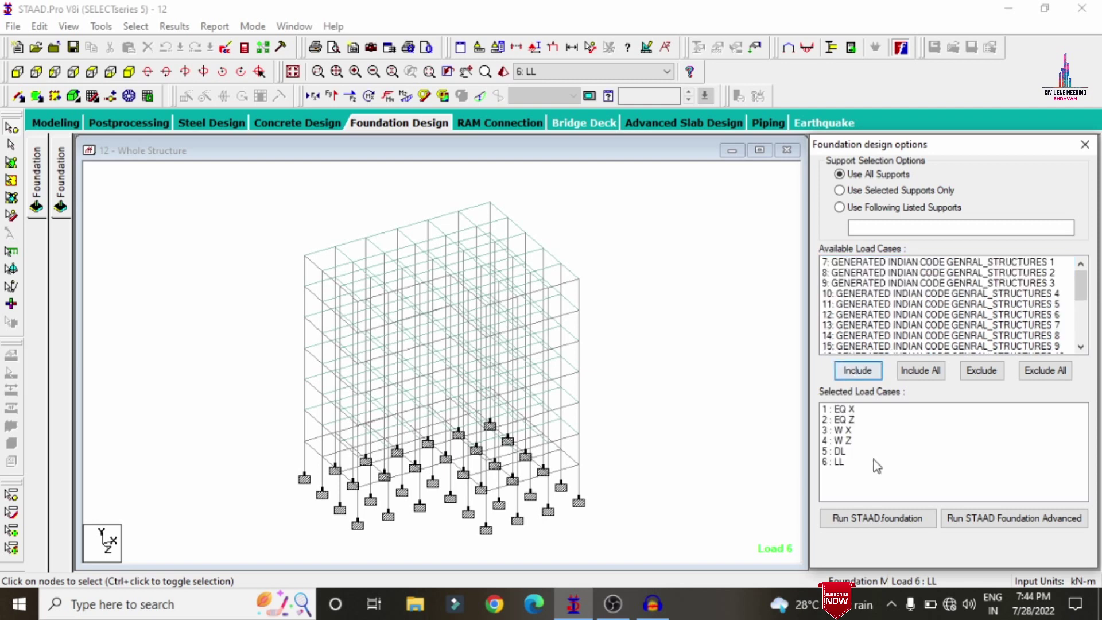
click(873, 510)
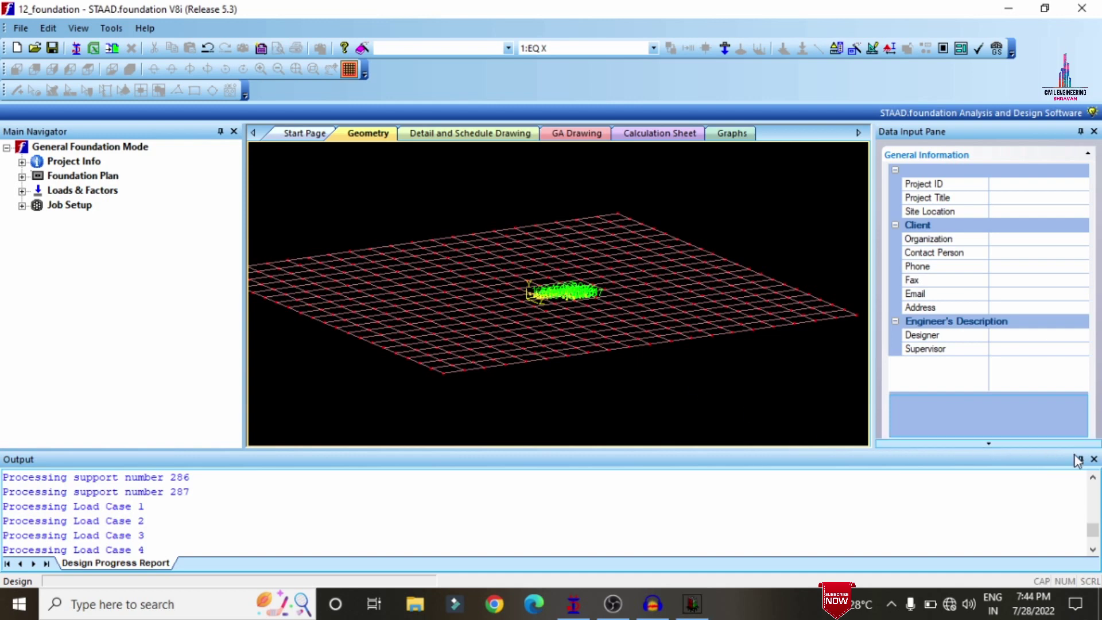
Step: Close the Output panel, zoom into the imported supports, and expand Loads & Factors
click(1094, 459)
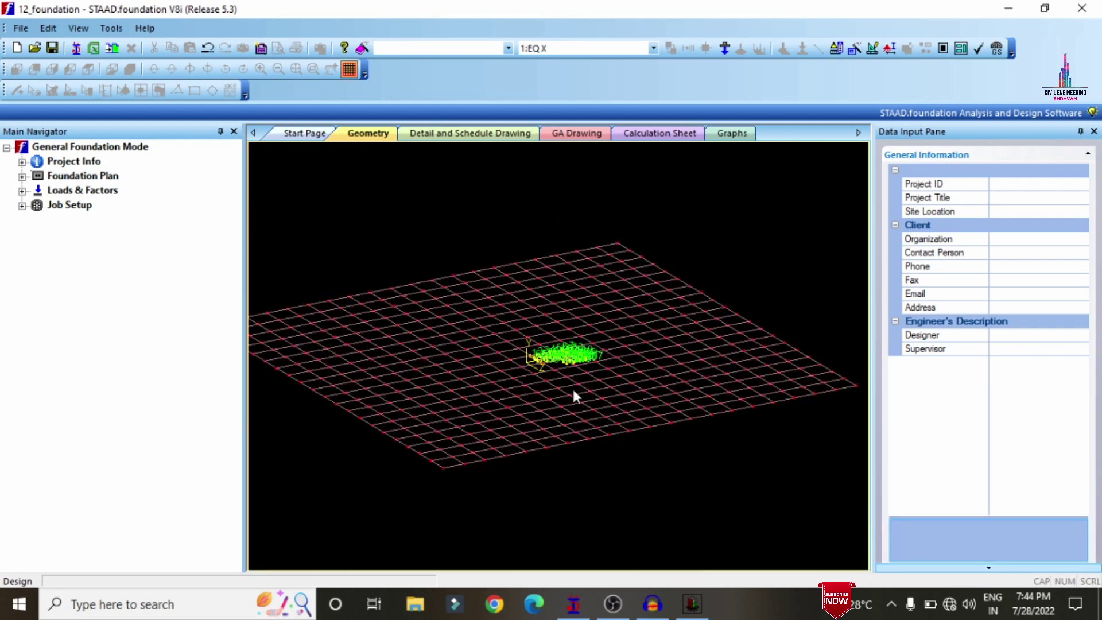
scroll(589, 353, up, 3)
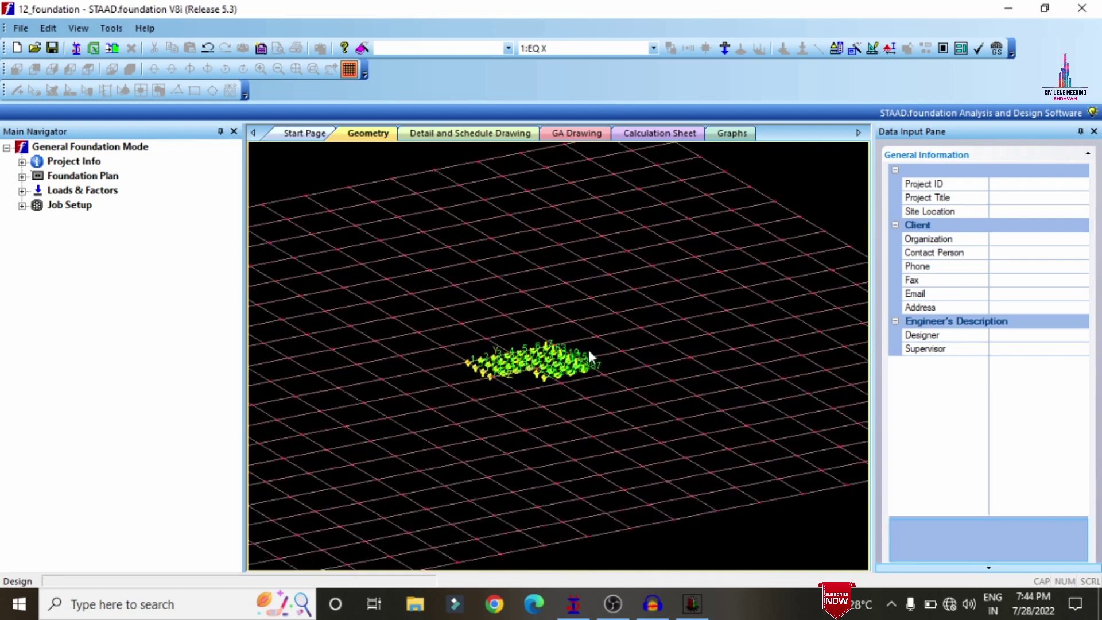
scroll(478, 366, up, 2)
scroll(476, 363, up, 1)
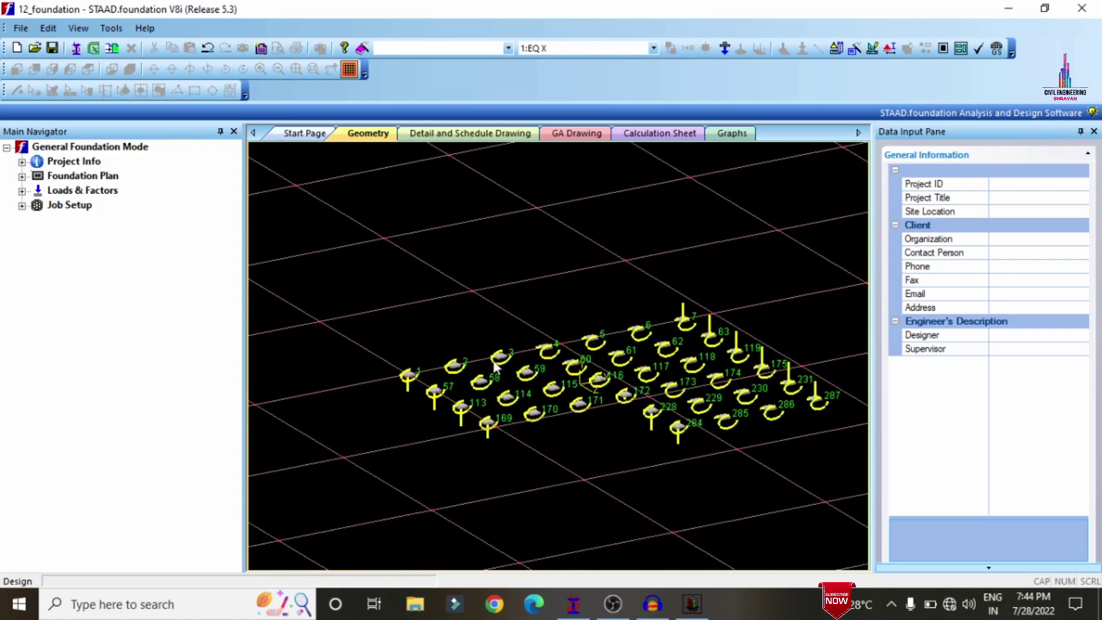
scroll(733, 400, up, 1)
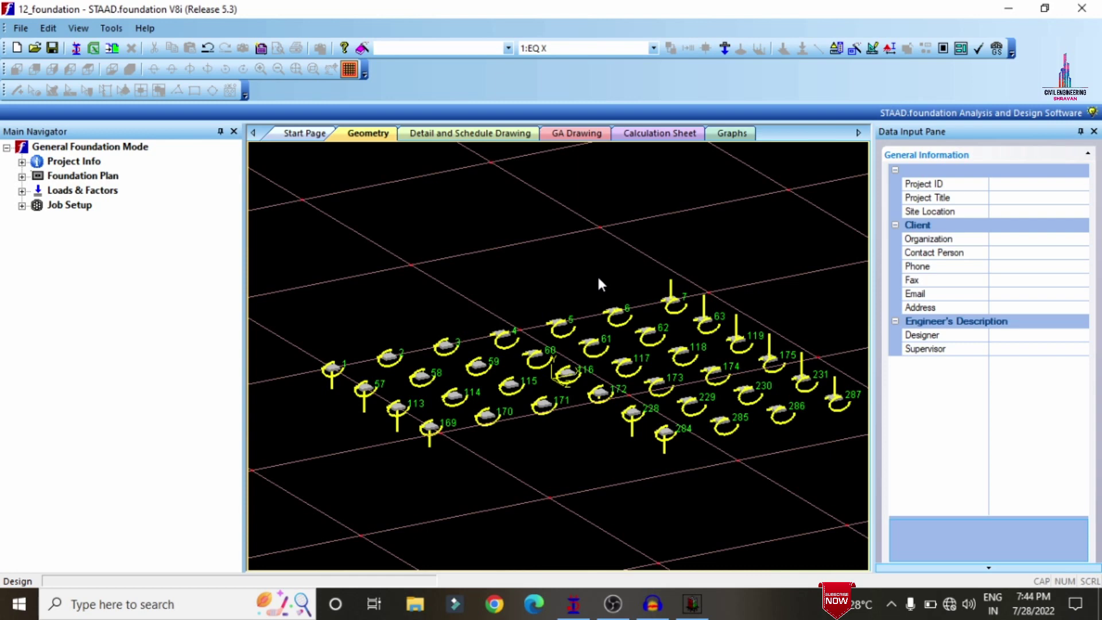
click(22, 192)
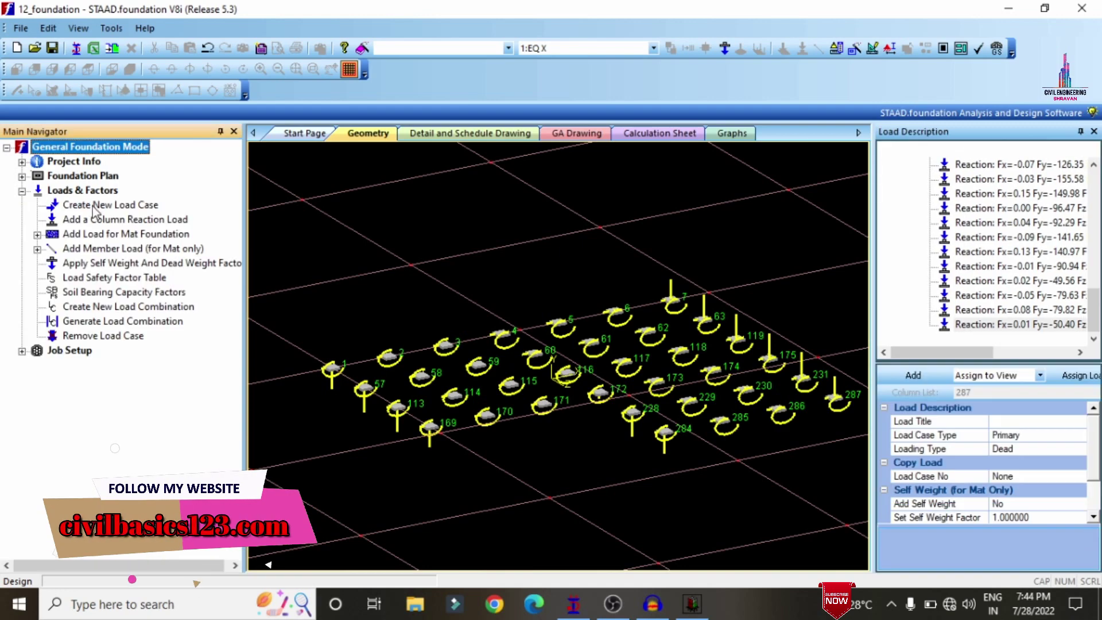
Step: Generate the service load combinations using the INDIAN code factors
click(123, 325)
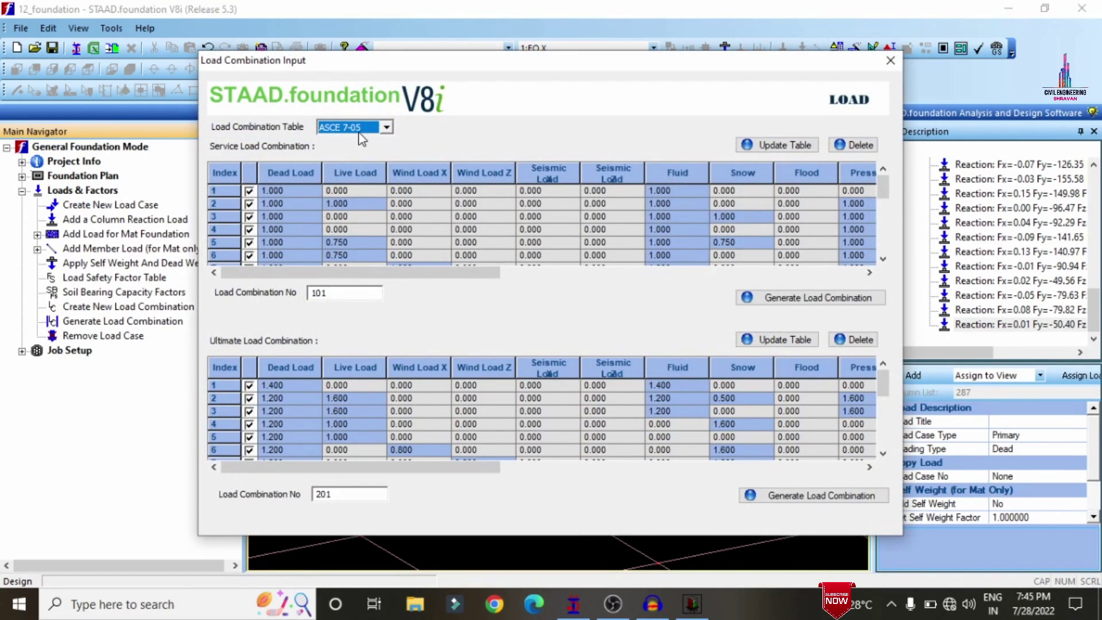
click(360, 128)
click(336, 163)
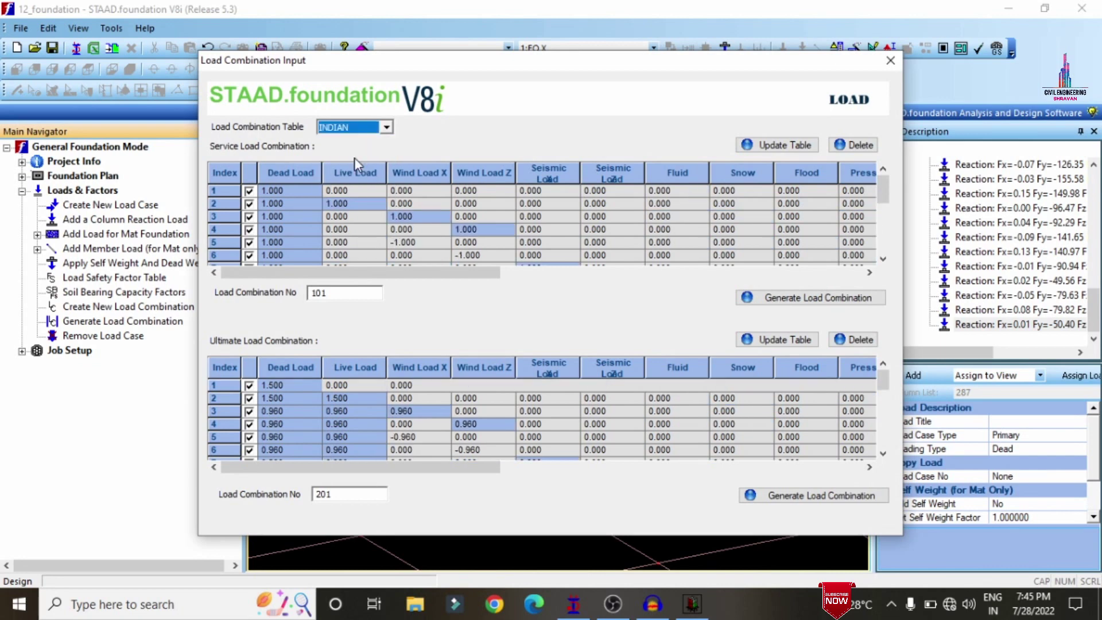
click(759, 304)
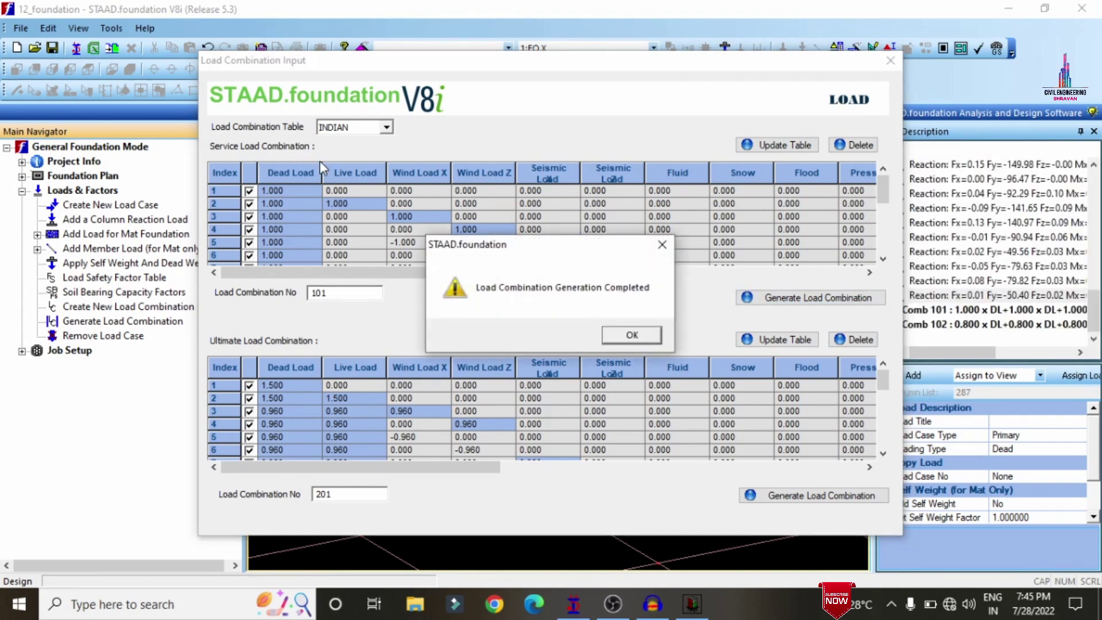
click(658, 338)
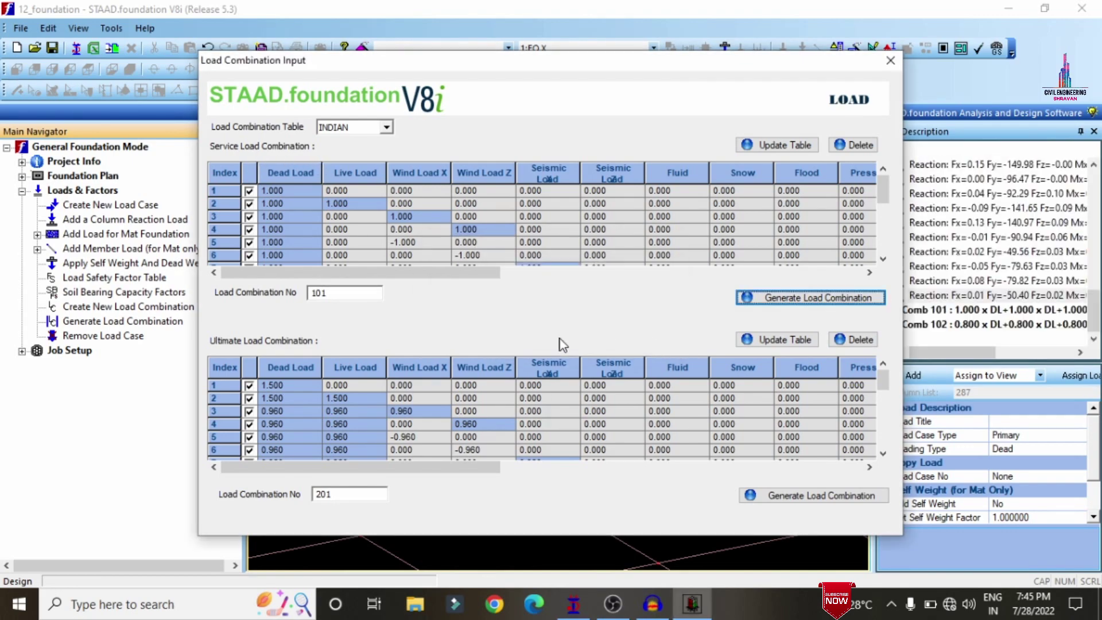
Step: Generate the ultimate load combinations and close the Load Combination Input window
click(791, 498)
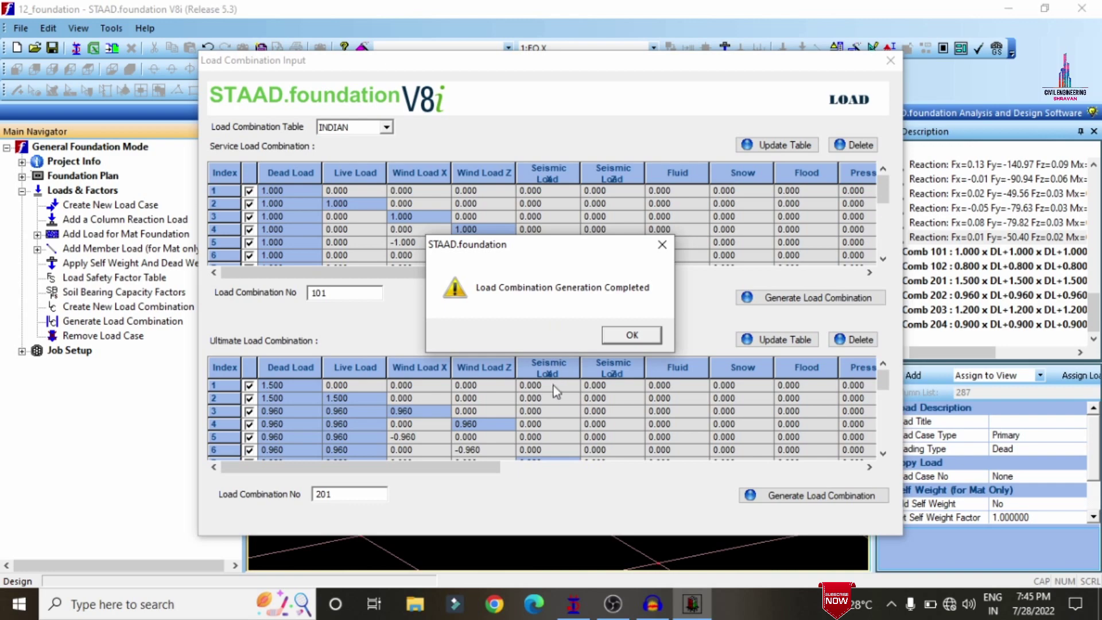
click(644, 334)
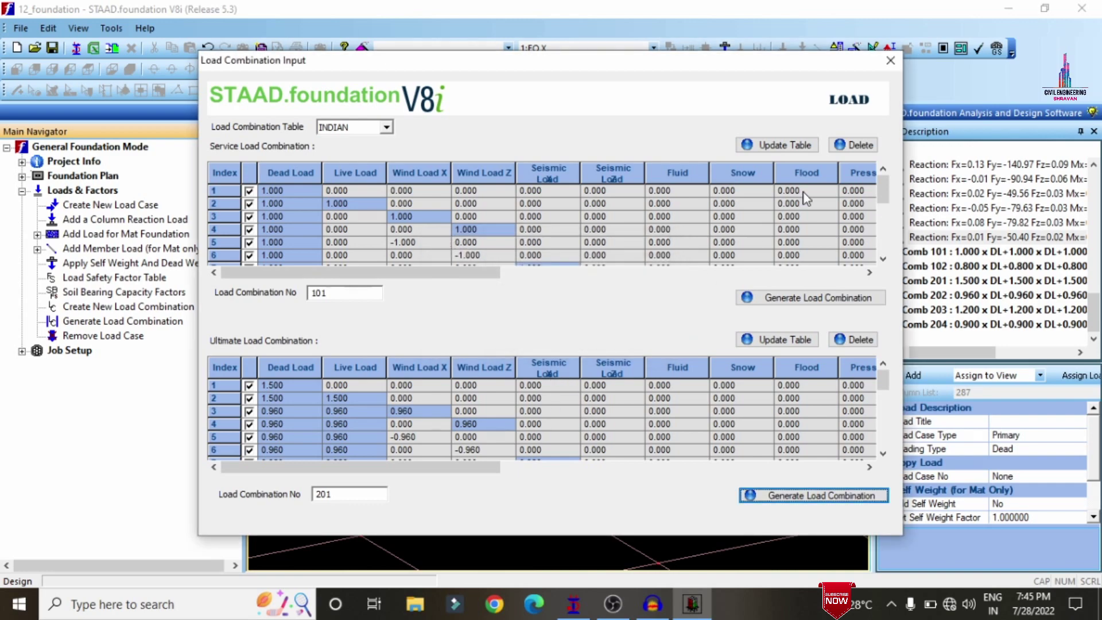
click(890, 61)
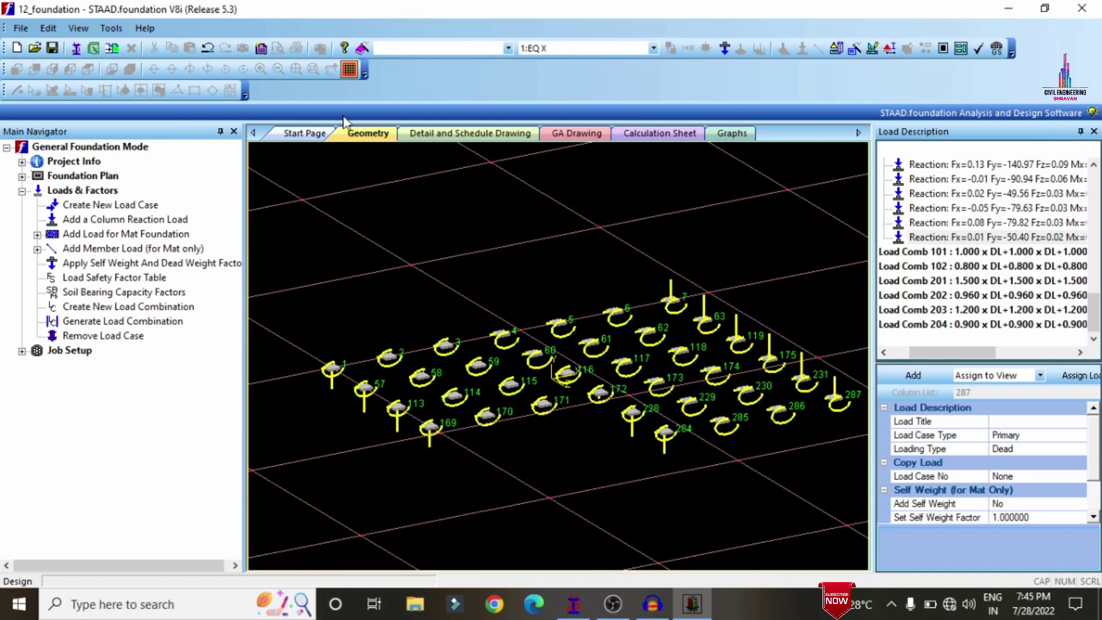
Step: Start a new foundation job named Iso
click(22, 351)
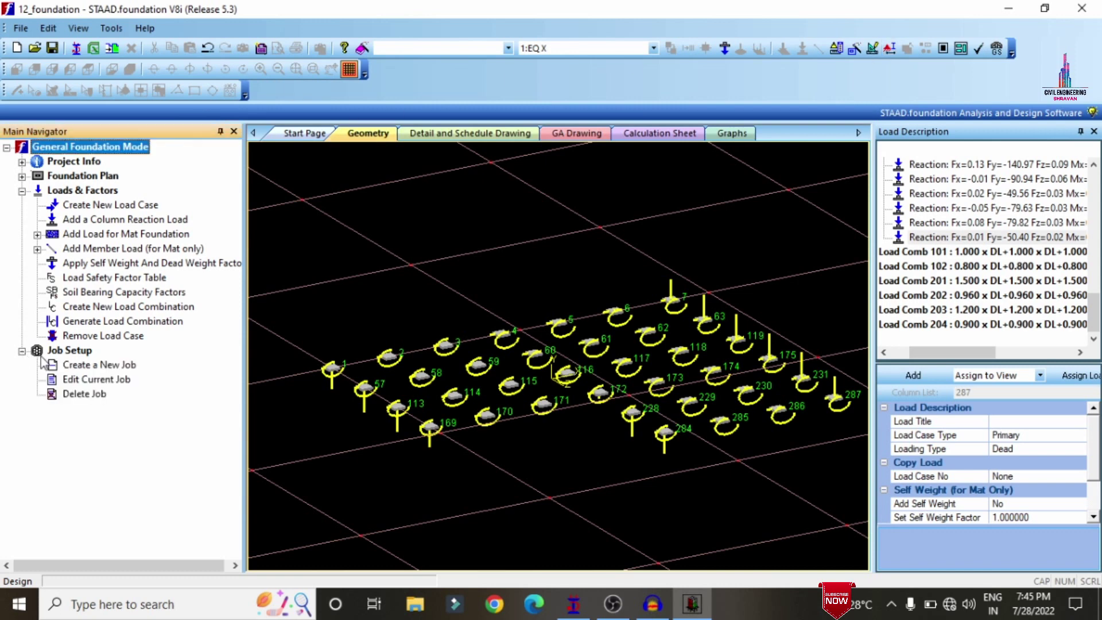
click(86, 365)
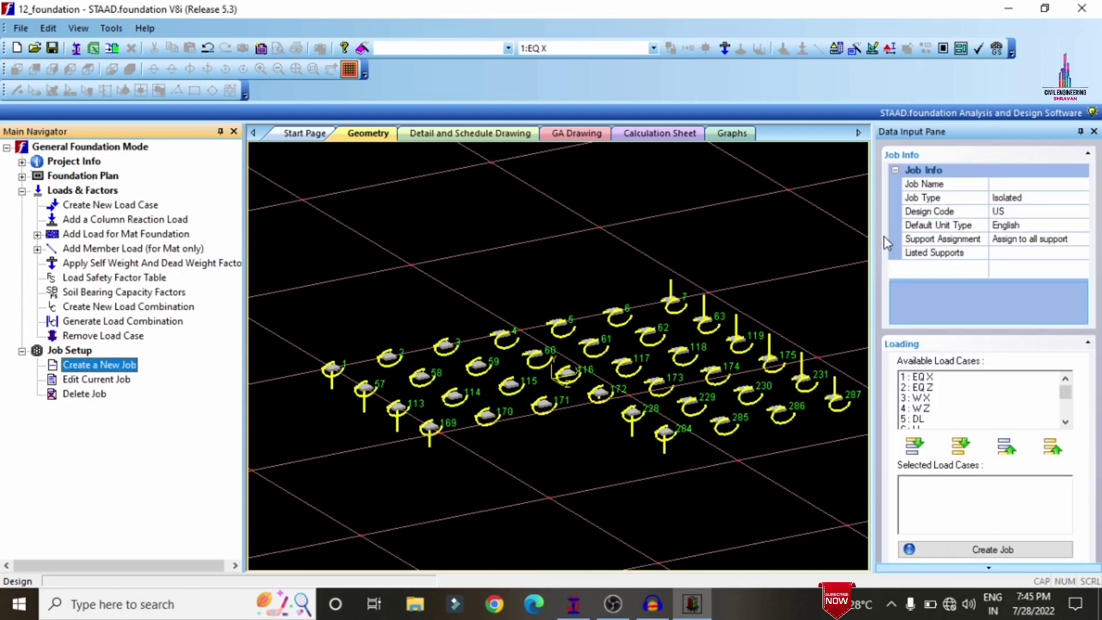
click(1018, 182)
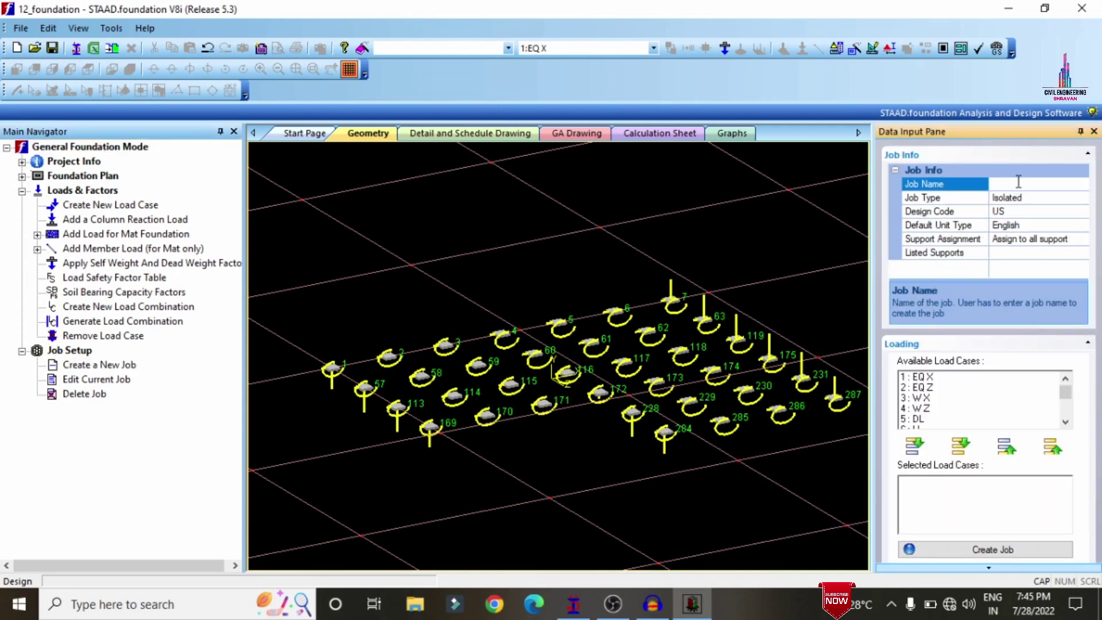
text(Iso)
Step: Keep job type Isolated, set design code Indian and default units SI
click(1085, 198)
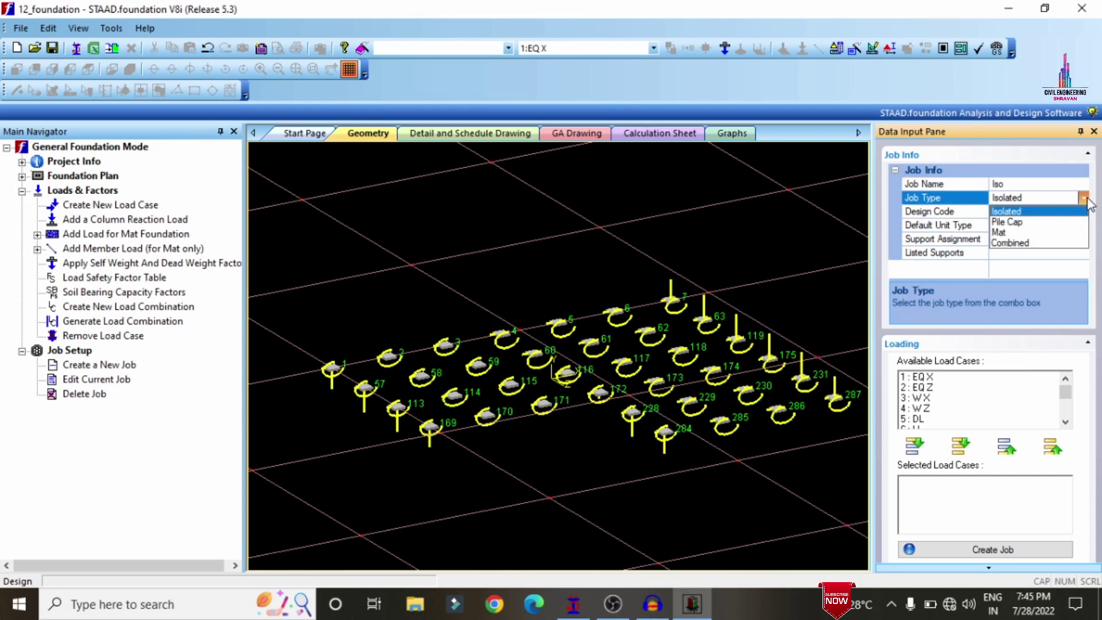
click(1084, 198)
click(1086, 199)
click(1085, 198)
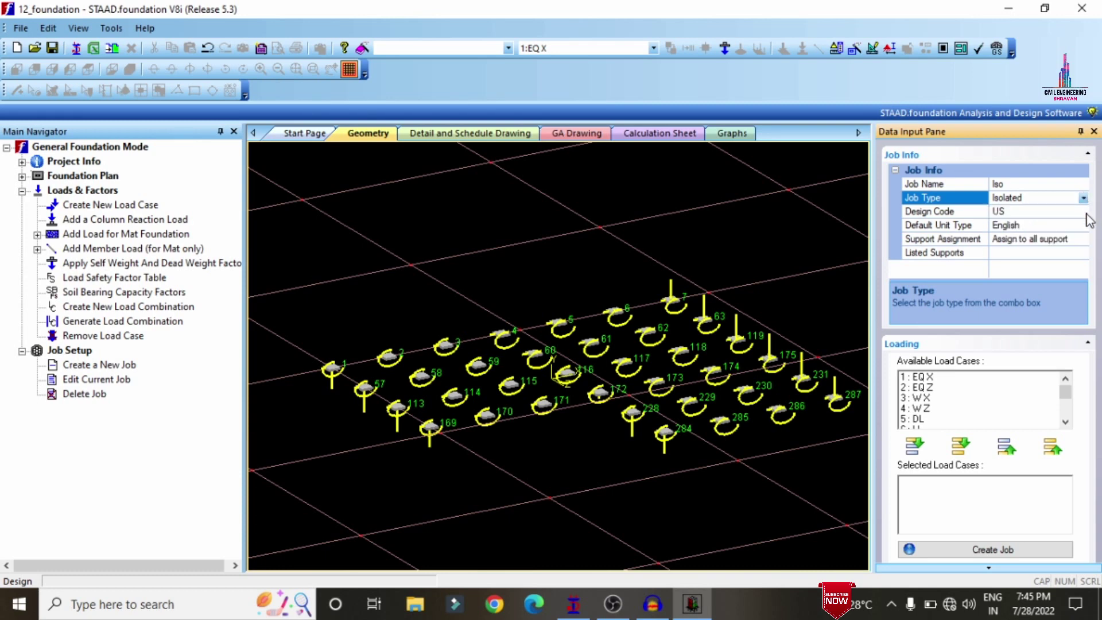
click(1084, 212)
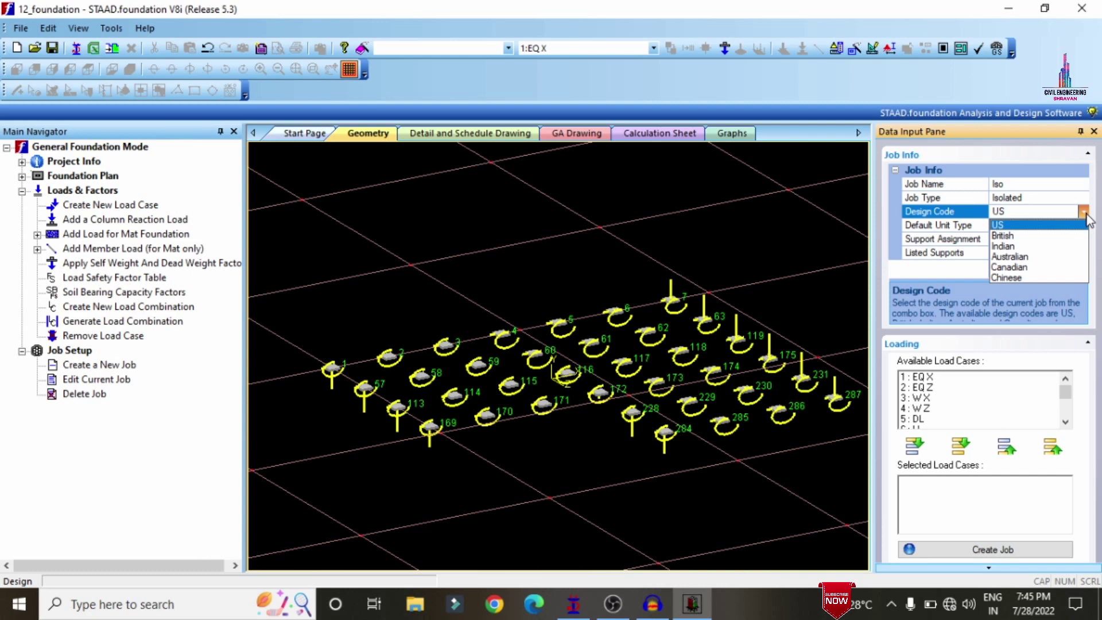
click(1015, 246)
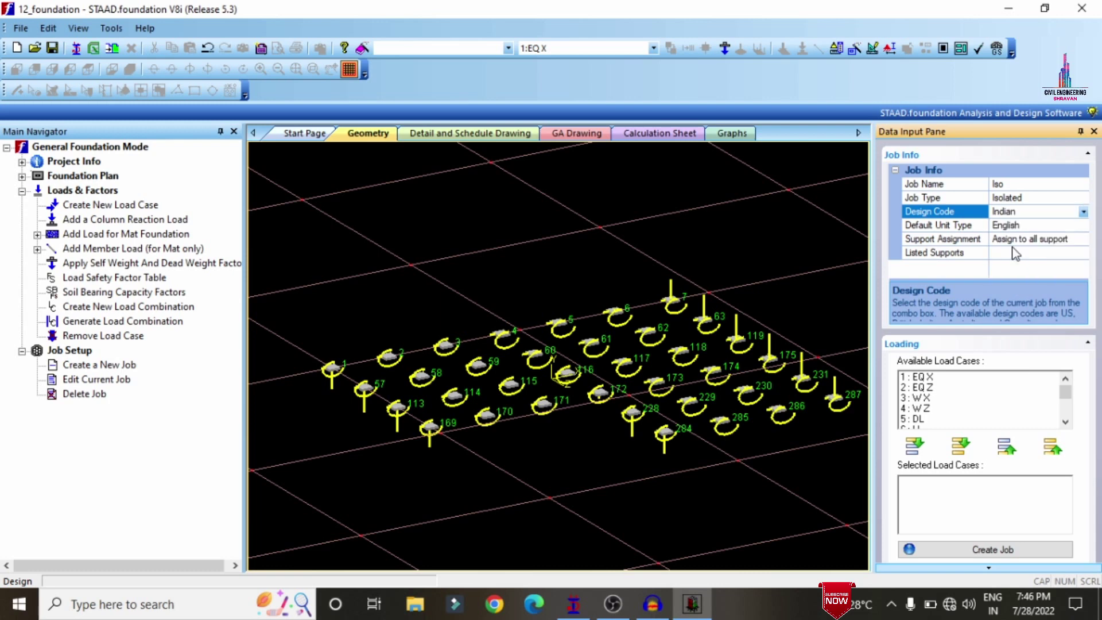
click(1082, 229)
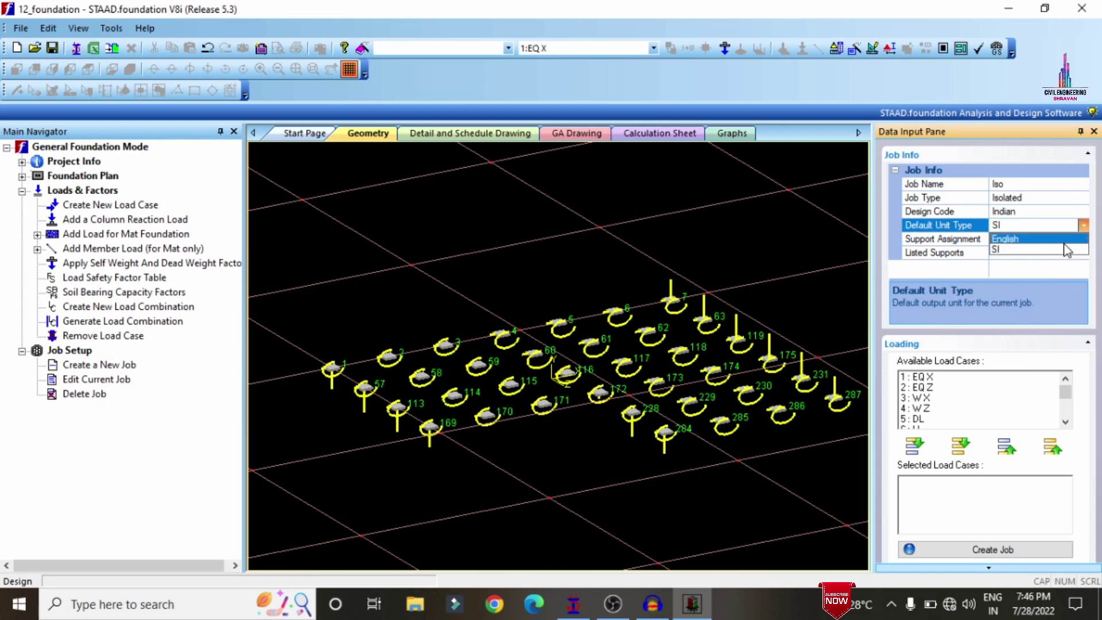
click(1060, 249)
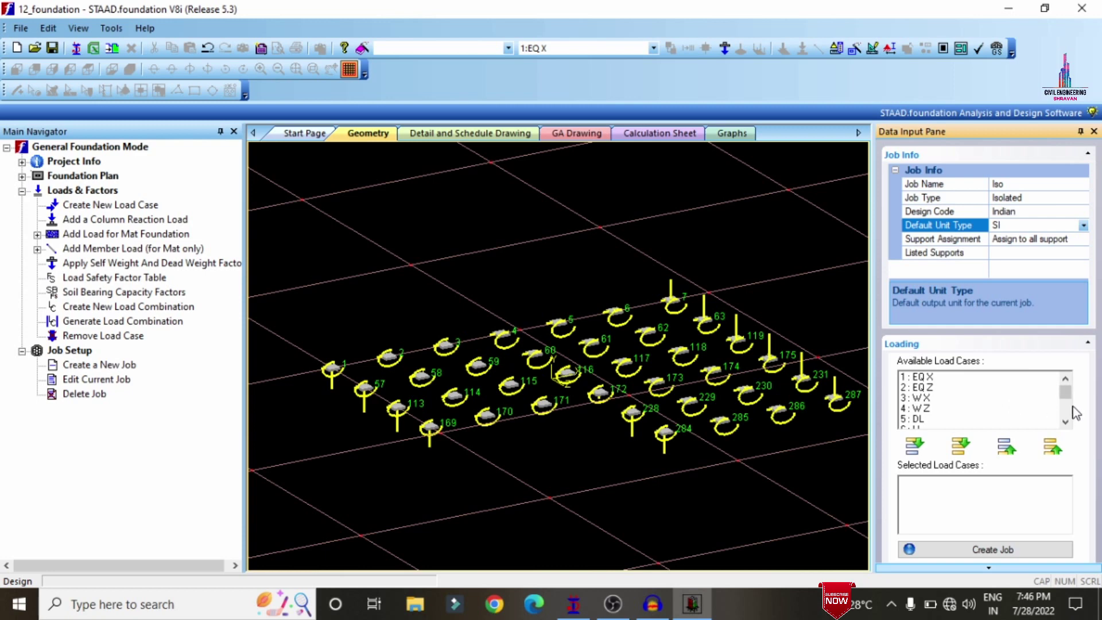
scroll(1069, 416, down, 2)
scroll(1070, 416, down, 2)
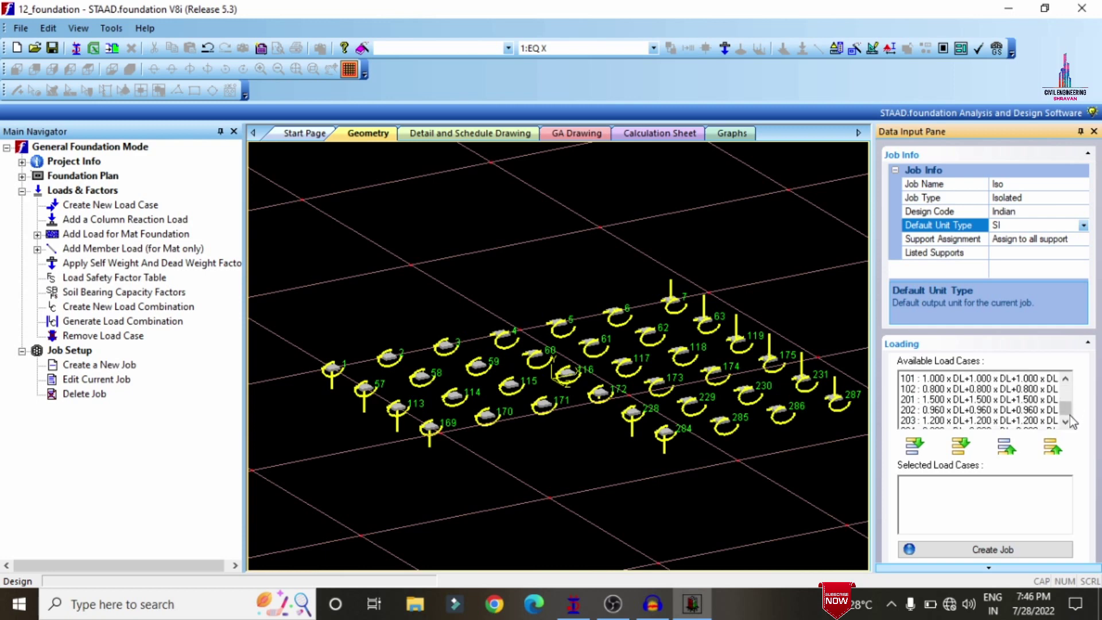
Step: Add load combinations 101–204 to the job, create the Iso job, and close the Output panel
click(1067, 380)
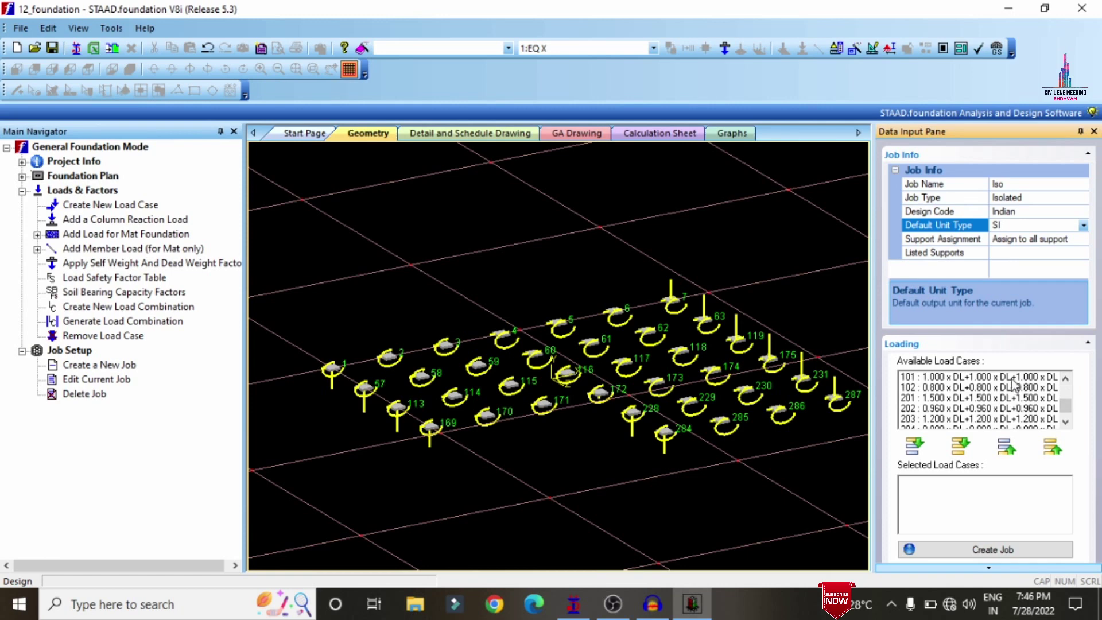
click(962, 378)
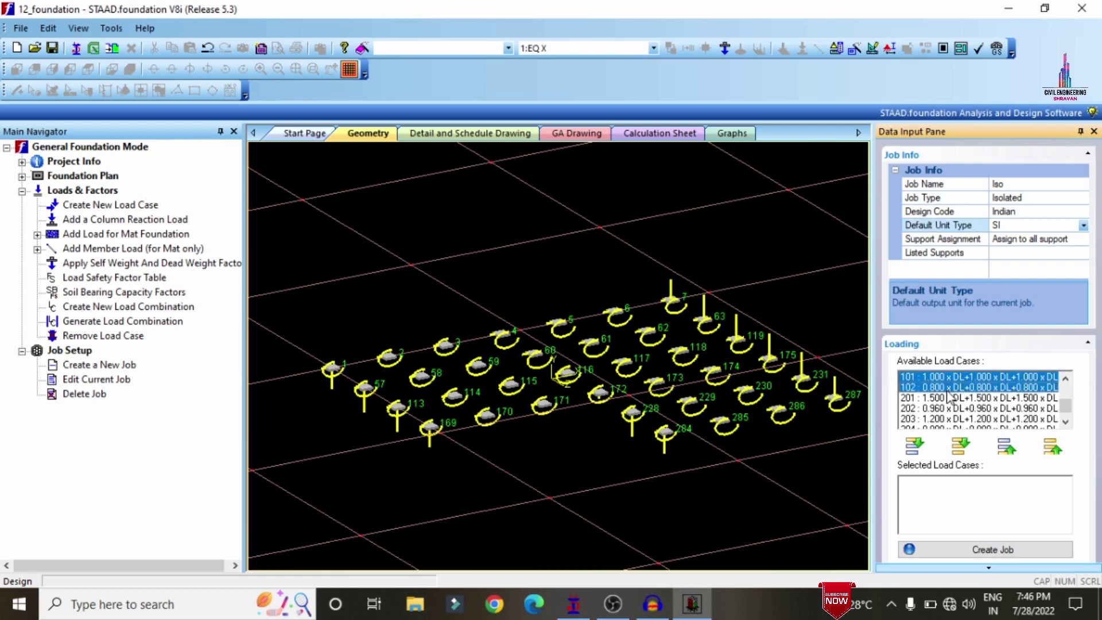
shift+click(927, 398)
shift+click(918, 409)
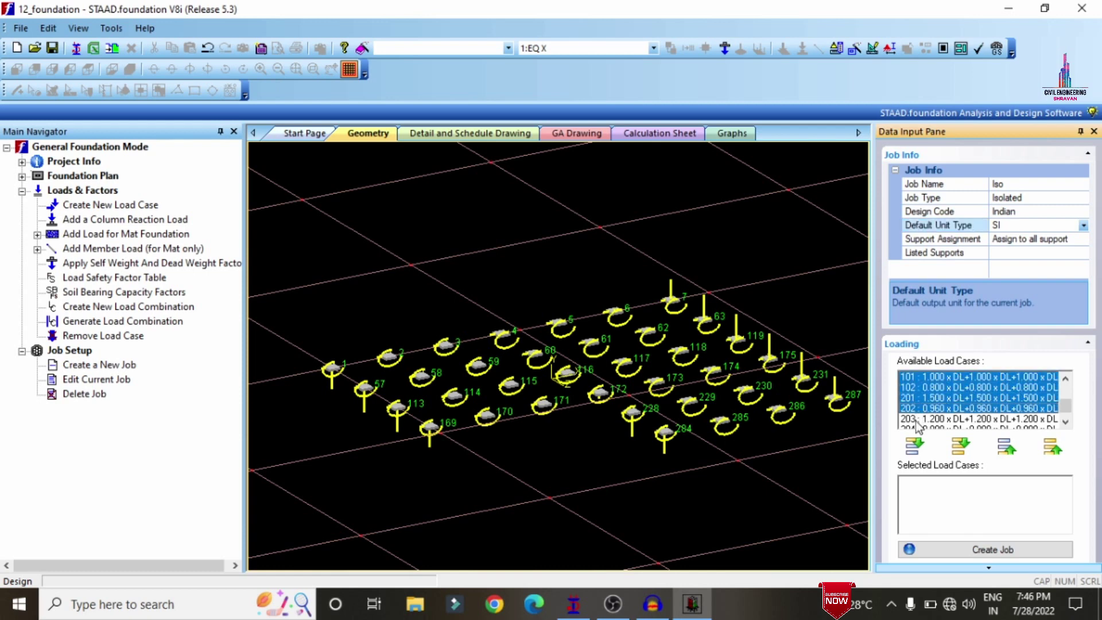
shift+click(919, 419)
shift+click(930, 426)
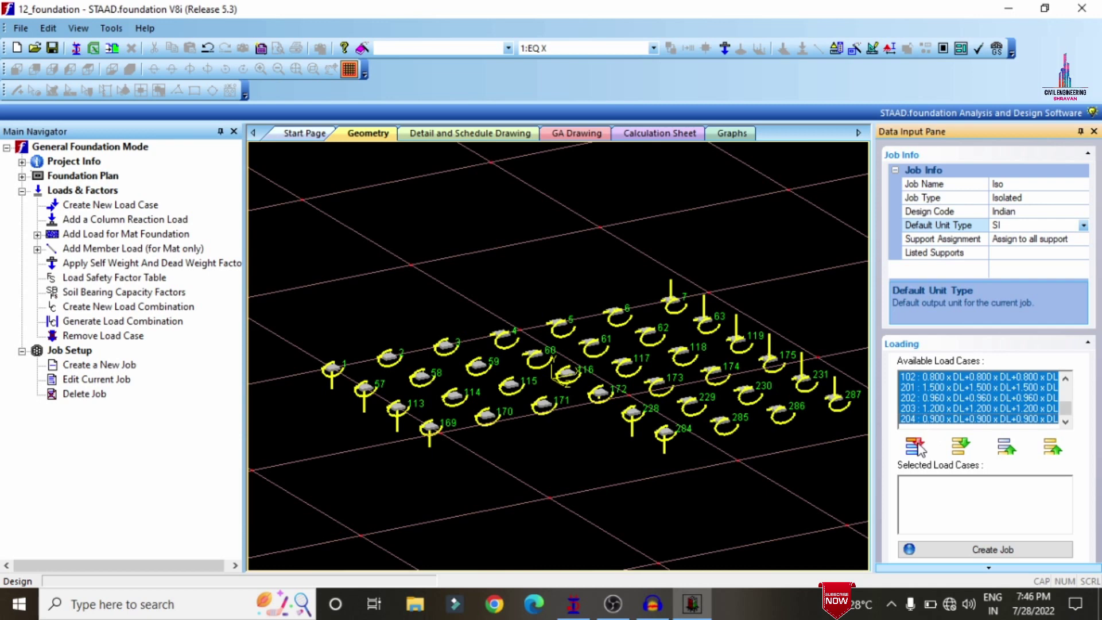
click(915, 446)
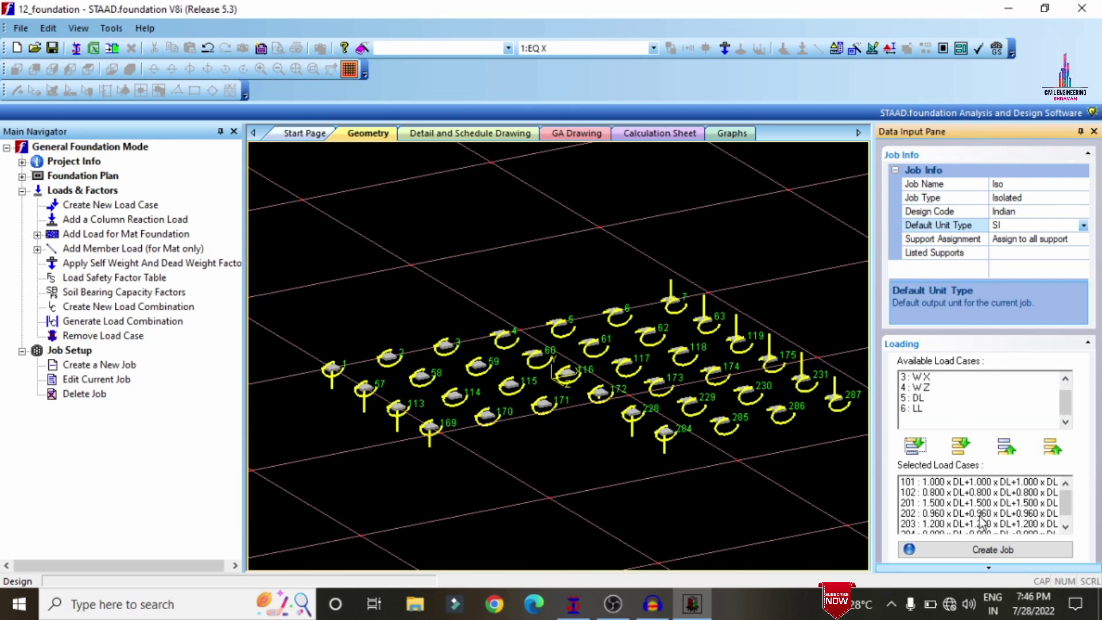
click(976, 552)
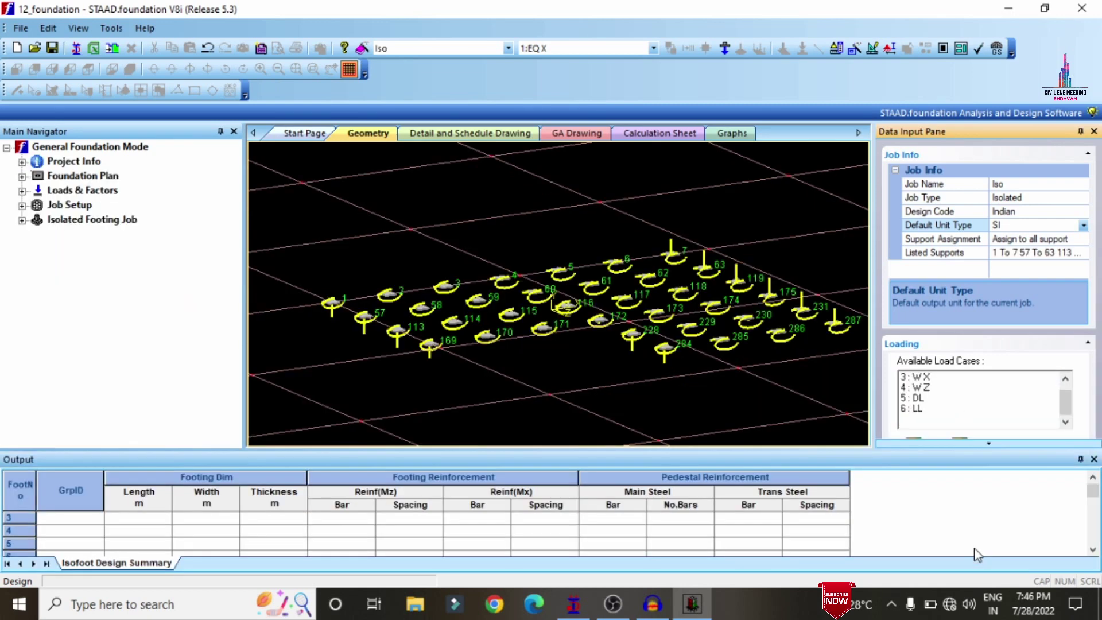
click(1094, 459)
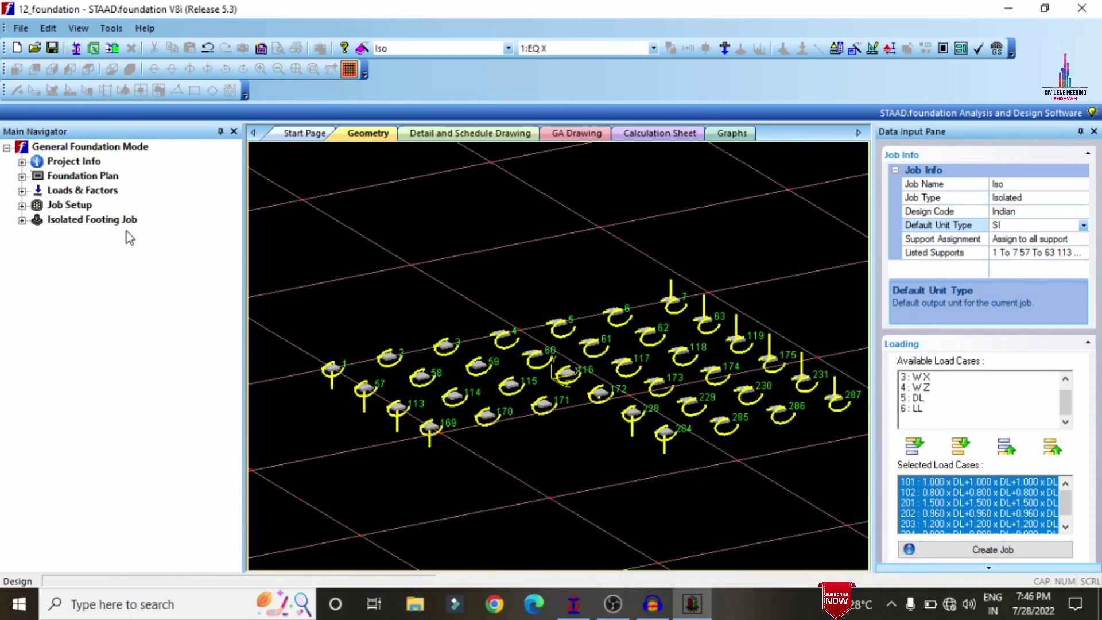
Step: Expand the Iso job's Design Parameters to list Concrete & Rebar through Design
click(21, 220)
click(37, 234)
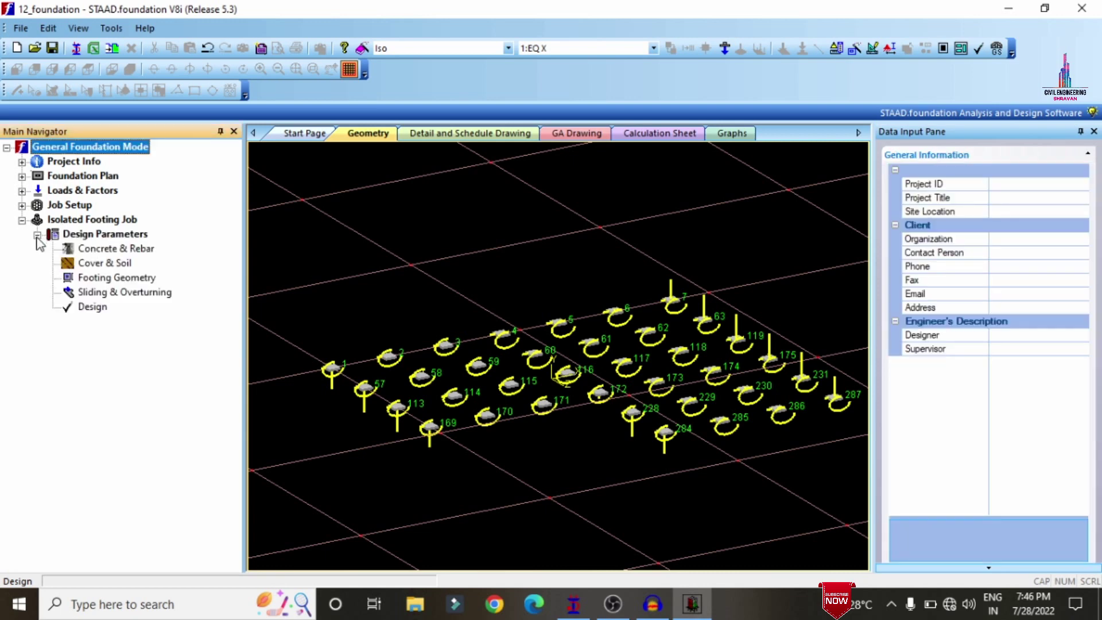
Step: Set bar spacing to 120 minimum and 450 maximum, and concrete strength to 30
click(125, 251)
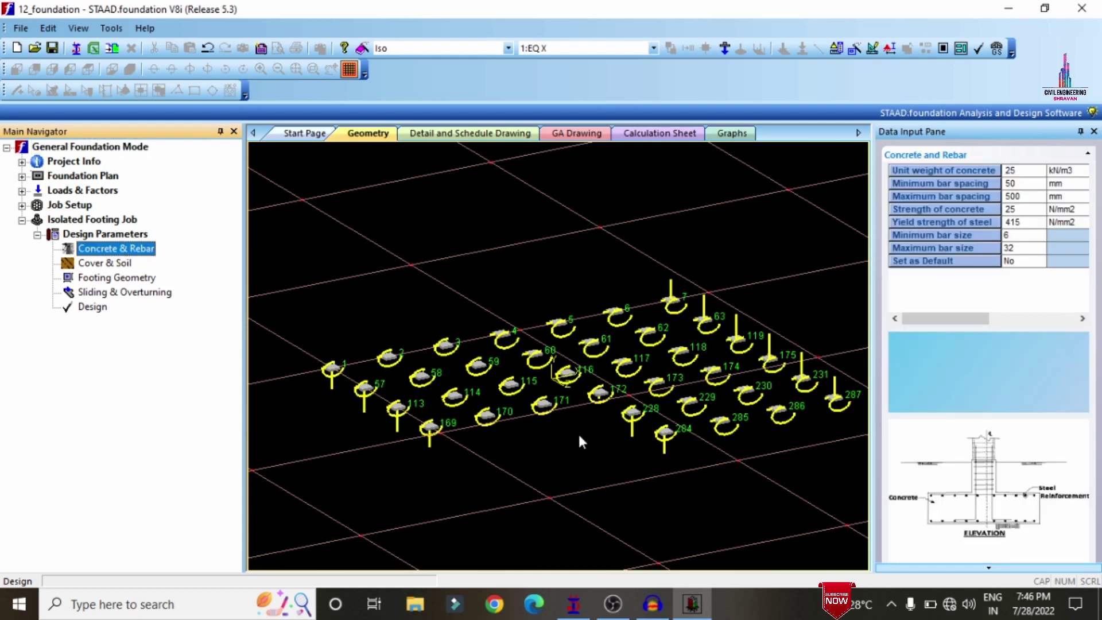
click(1033, 185)
text(120)
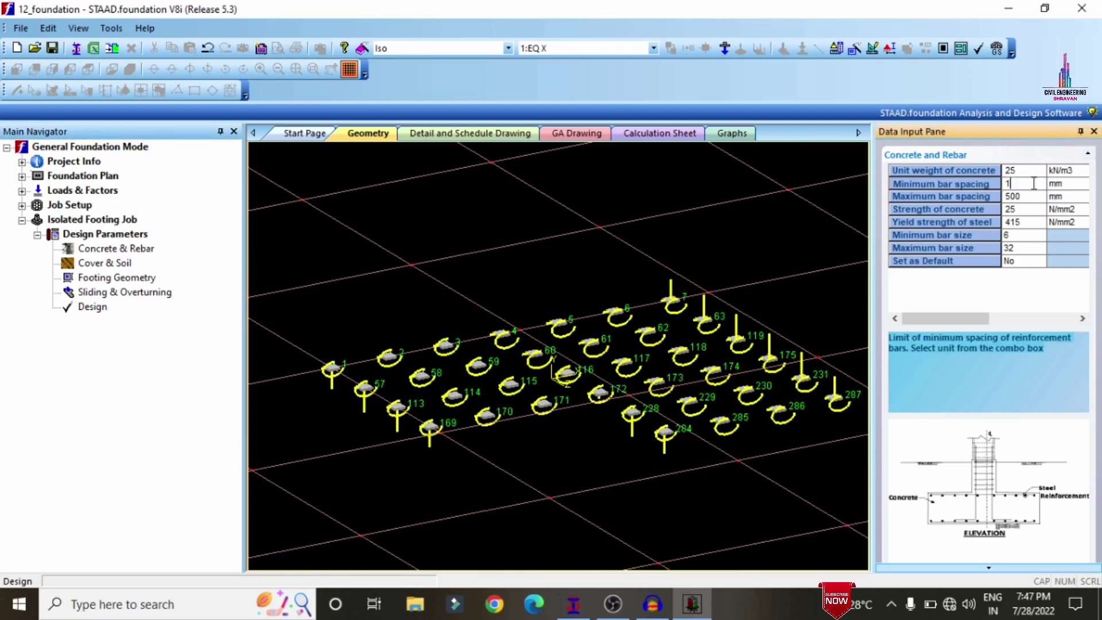
click(1032, 197)
text(450)
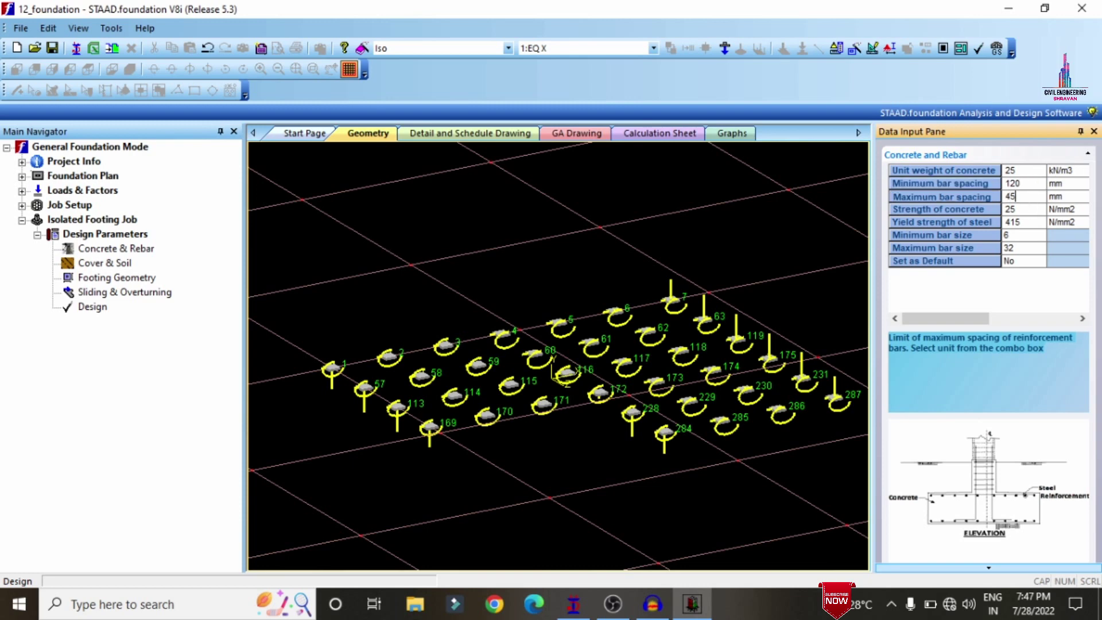
click(1025, 211)
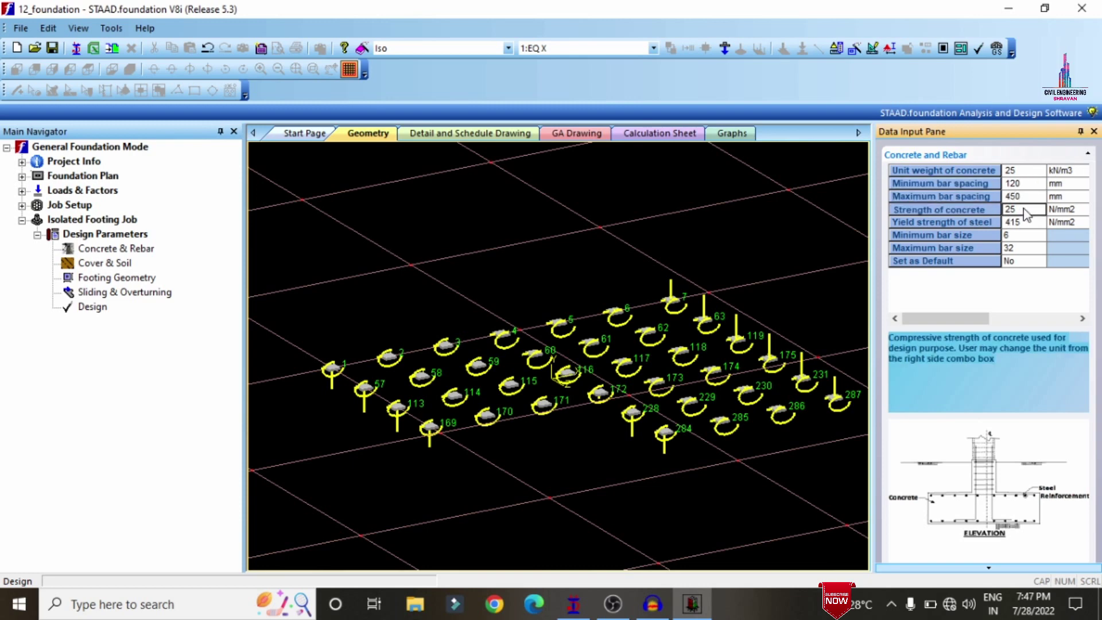
text(30)
Step: Set steel yield strength to 500 and minimum bar size to 10, then show Cover & Soil
click(1032, 225)
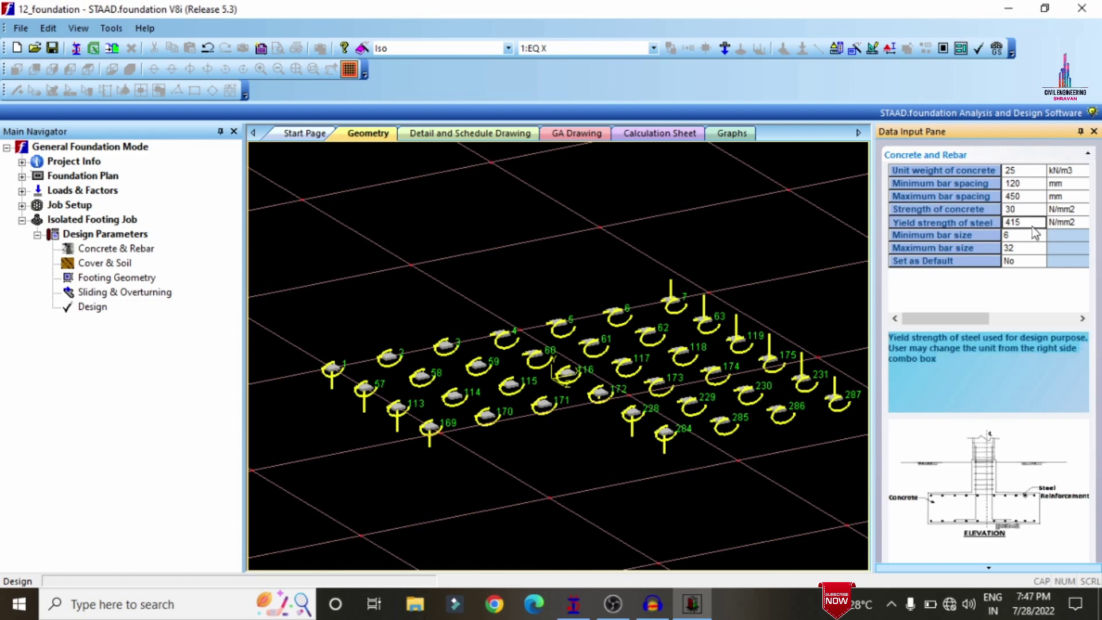
text(500)
click(1026, 235)
click(1036, 236)
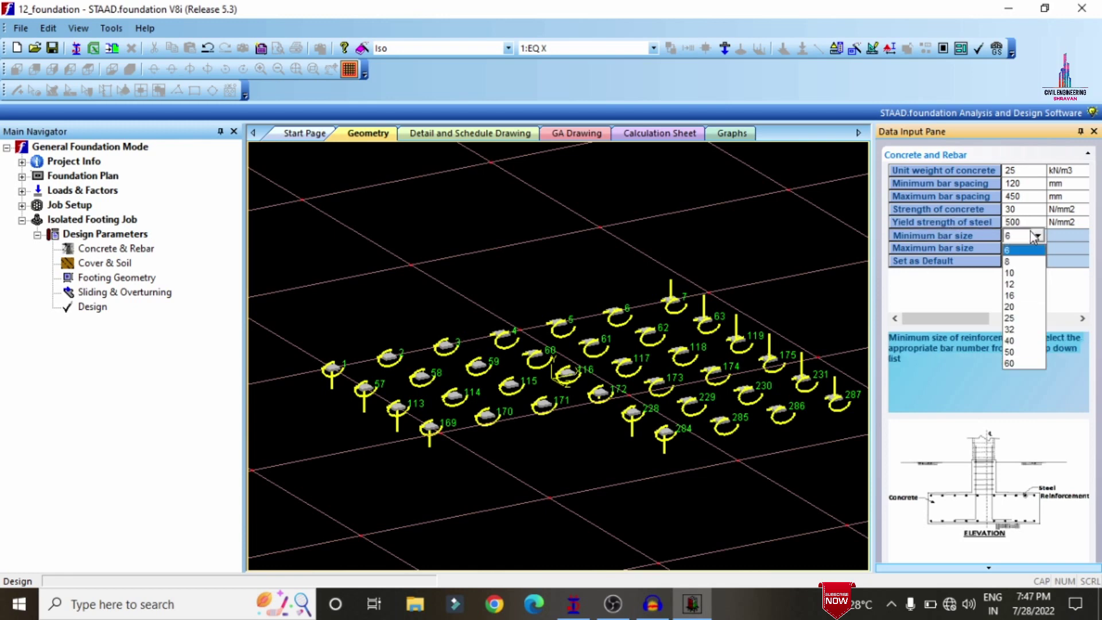
click(1027, 274)
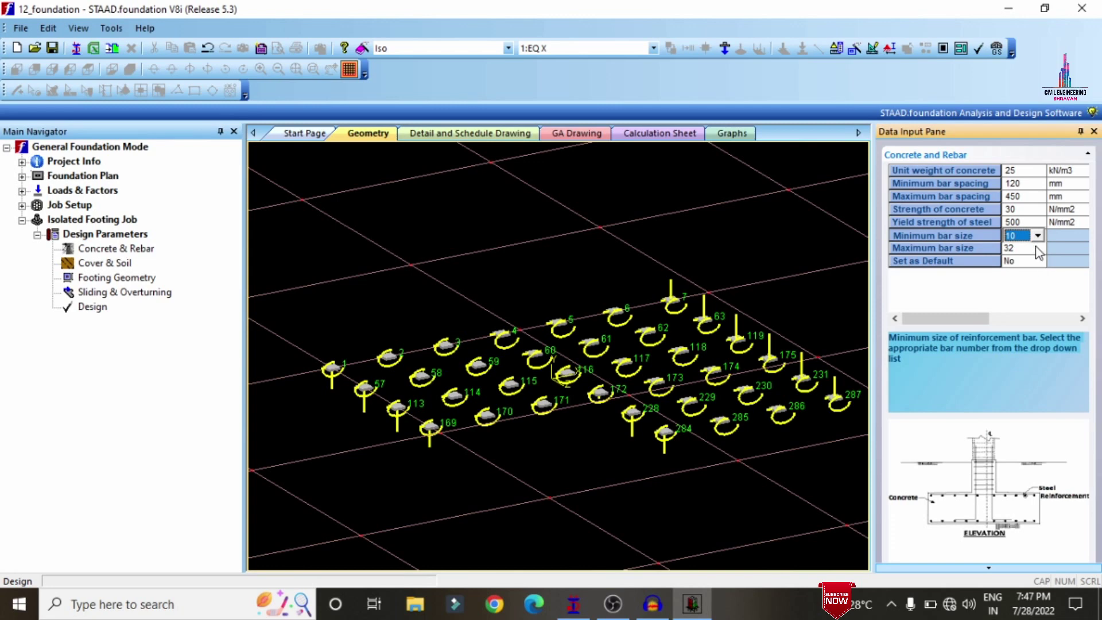
click(121, 267)
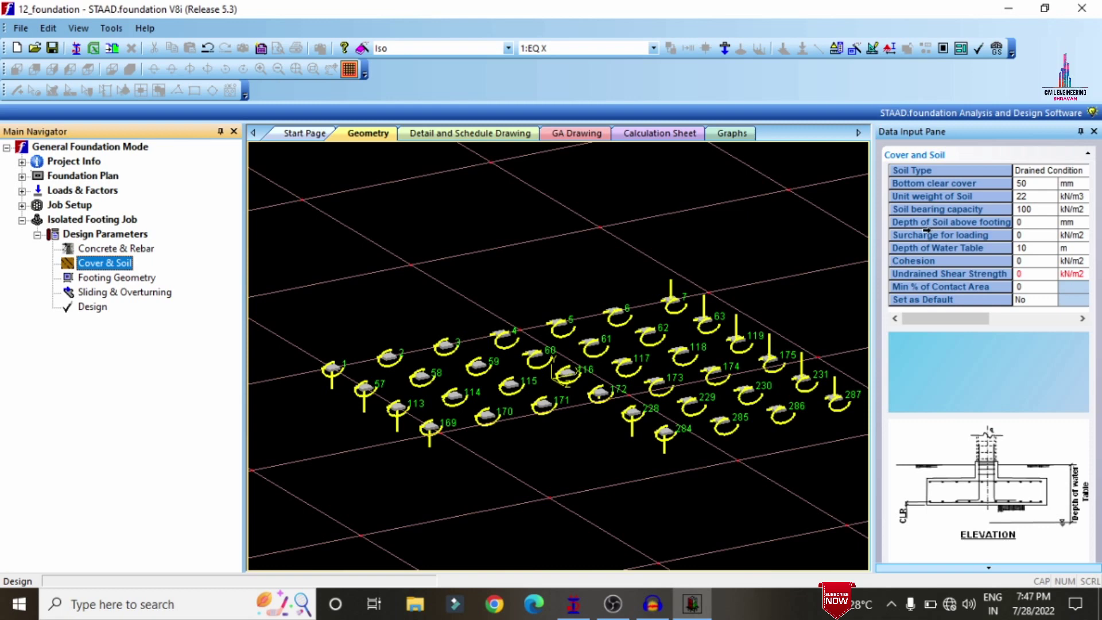
Step: Set bottom clear cover to 30, soil unit weight to 23 and bearing capacity to 180
click(1041, 185)
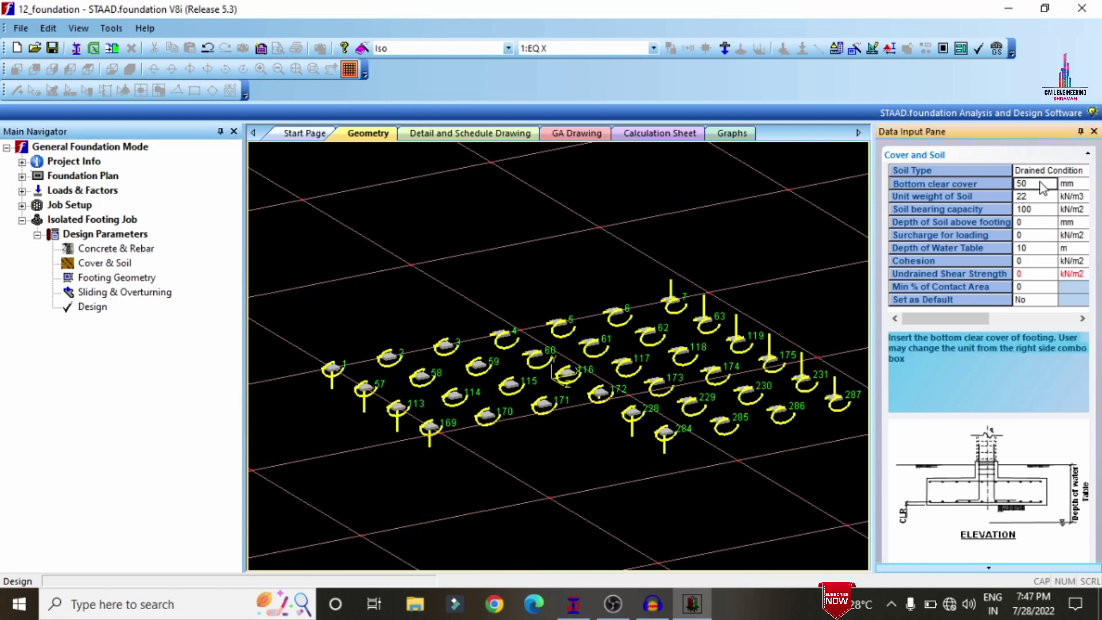
key(BackSpace)
key(BackSpace)
text(2)
key(BackSpace)
text(30)
click(1031, 197)
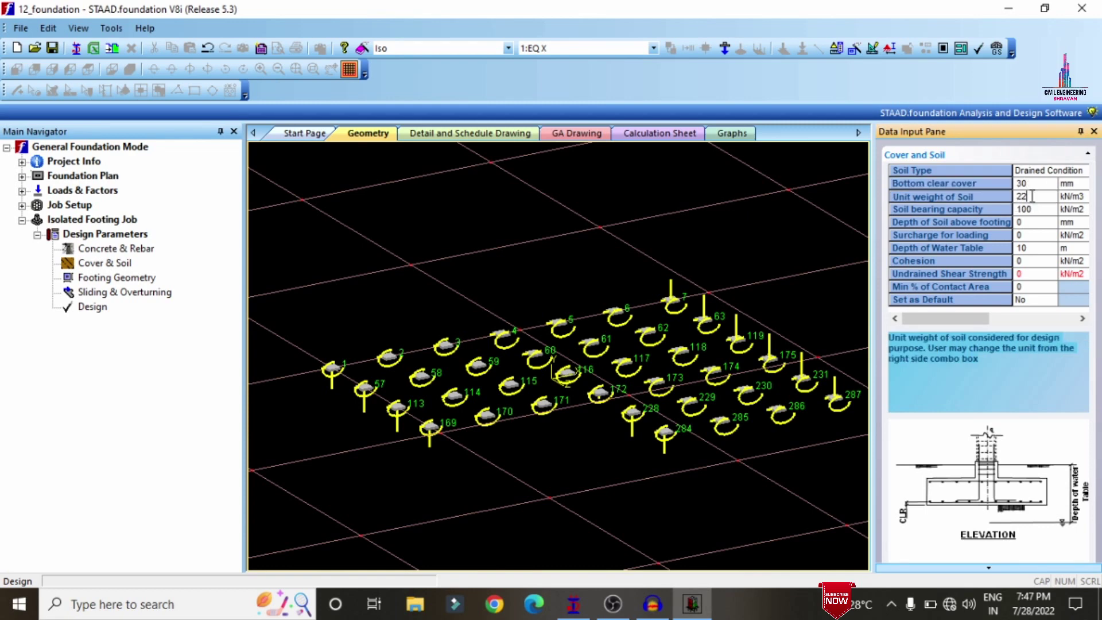
key(BackSpace)
text(3)
click(1053, 214)
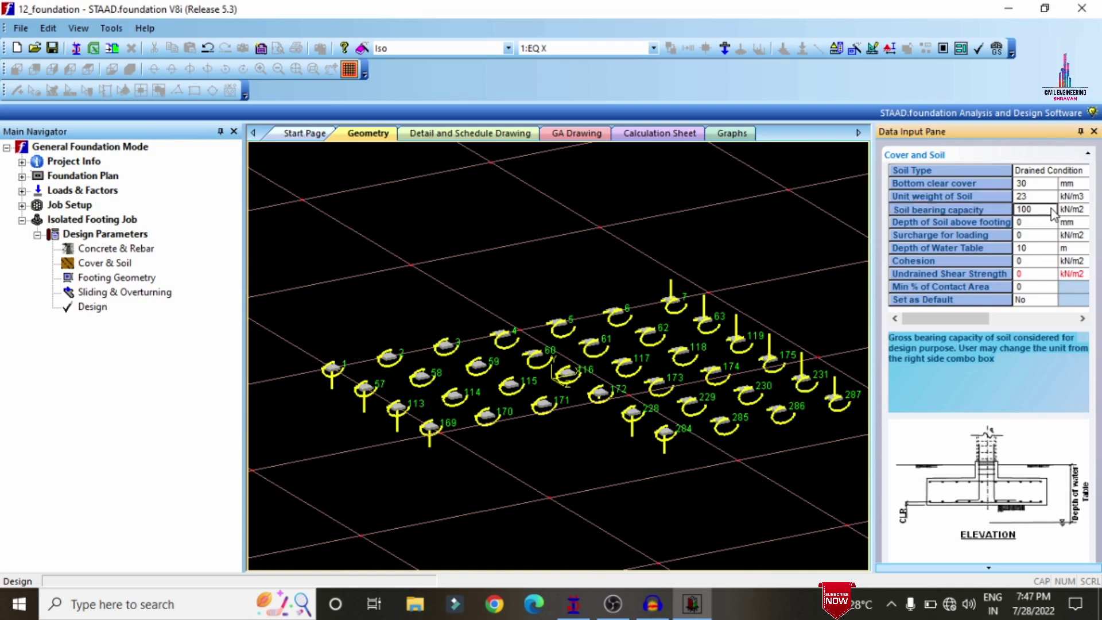
key(BackSpace)
key(BackSpace)
key(BackSpace)
text(180)
Step: Review Footing Geometry and Sliding & Overturning parameters, then start the design
click(125, 280)
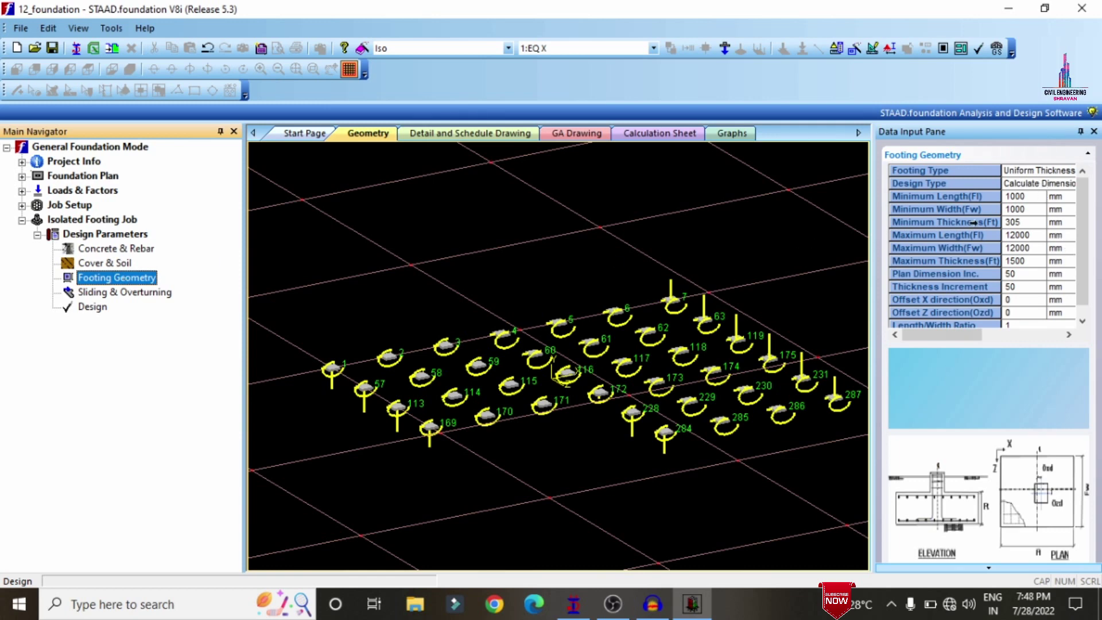
click(124, 293)
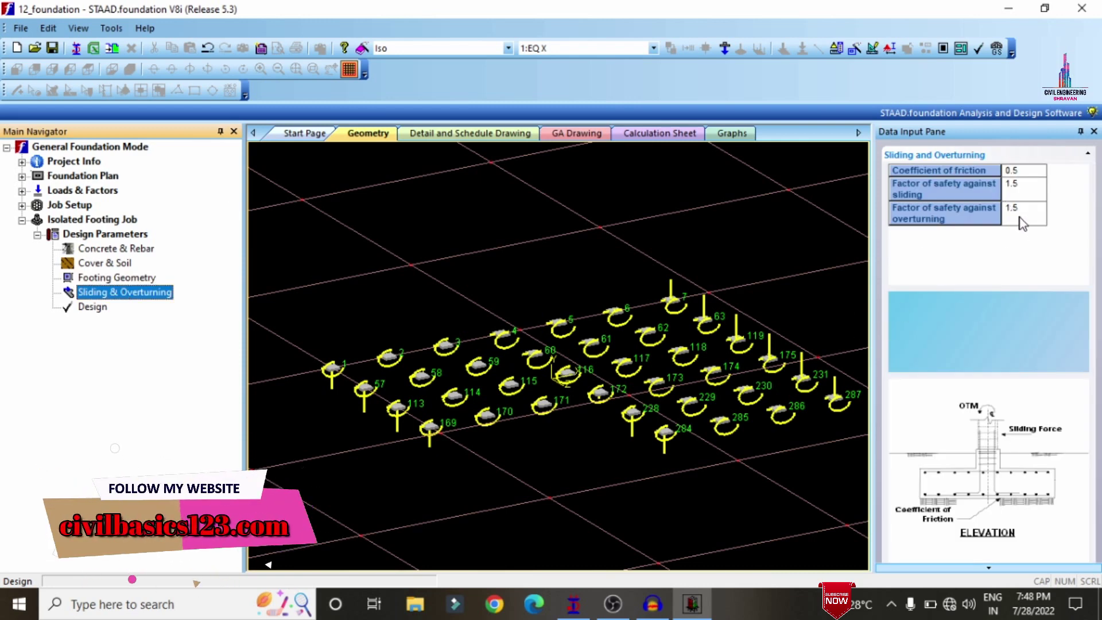
click(93, 309)
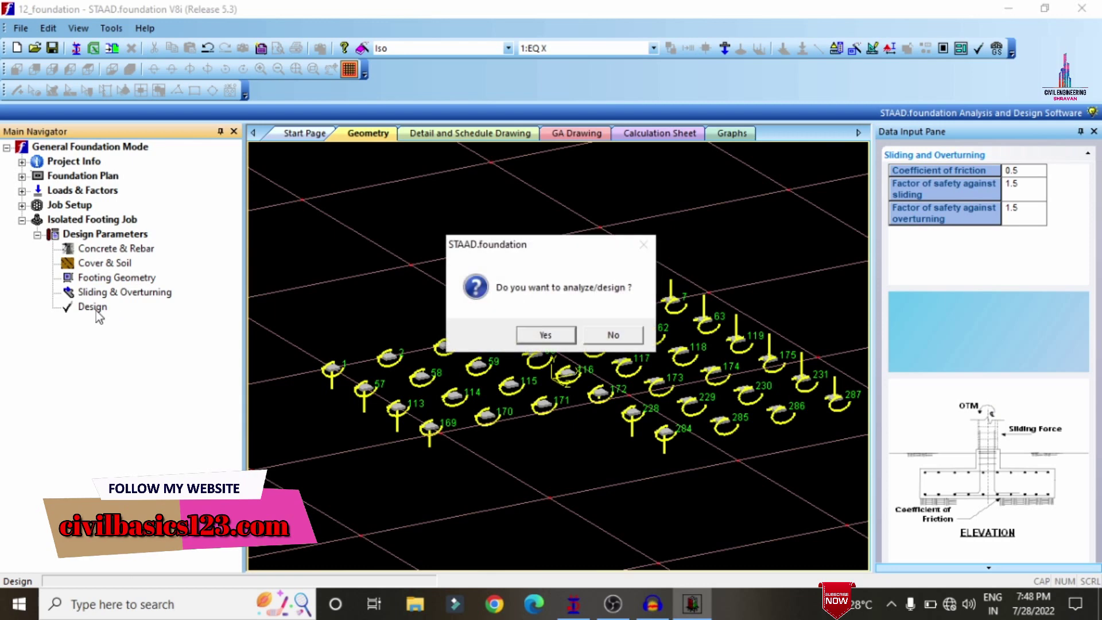
Step: Confirm the analyze/design prompt to generate the IS 456-2000 isolated footing calculation sheet
click(545, 334)
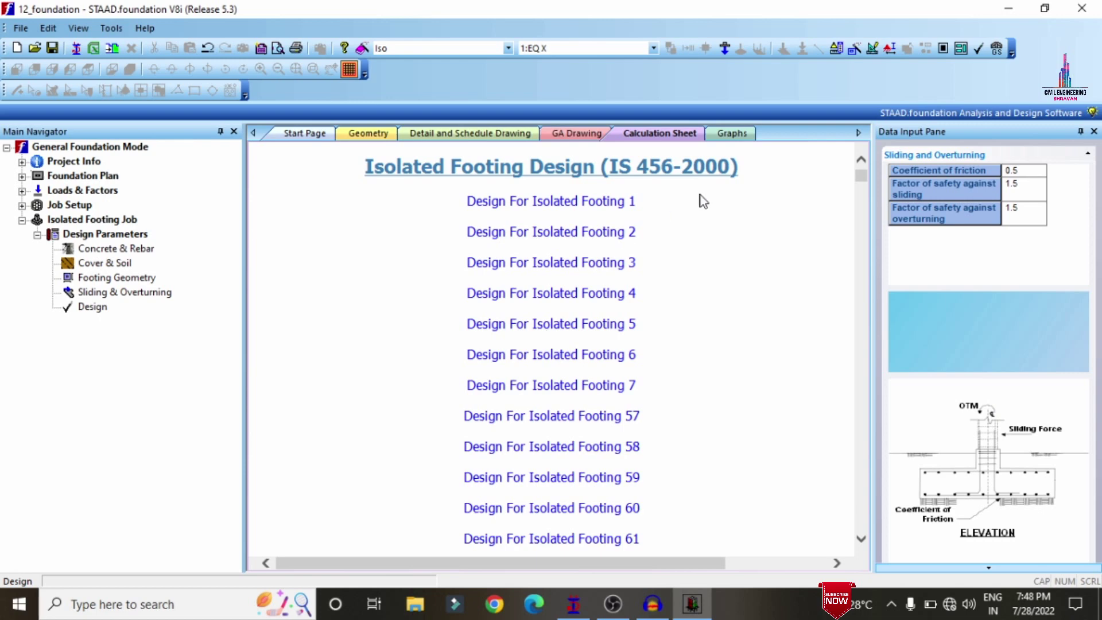
Step: Open Isolated Footing 113's design and read down to its 3.6 × 3.6 m size and shear checks
click(861, 205)
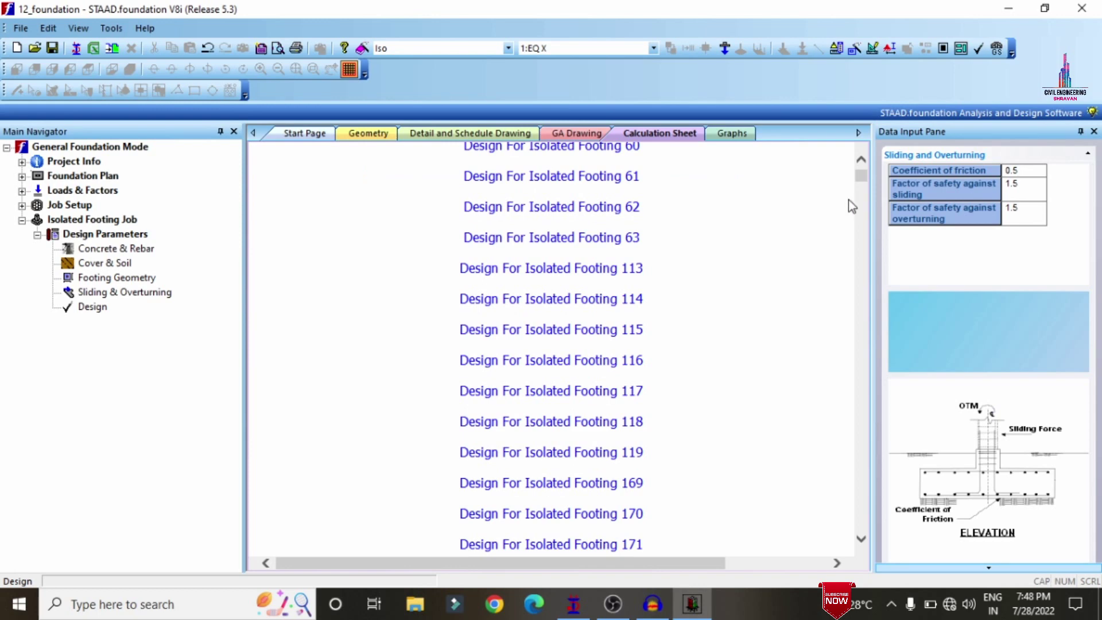
click(526, 270)
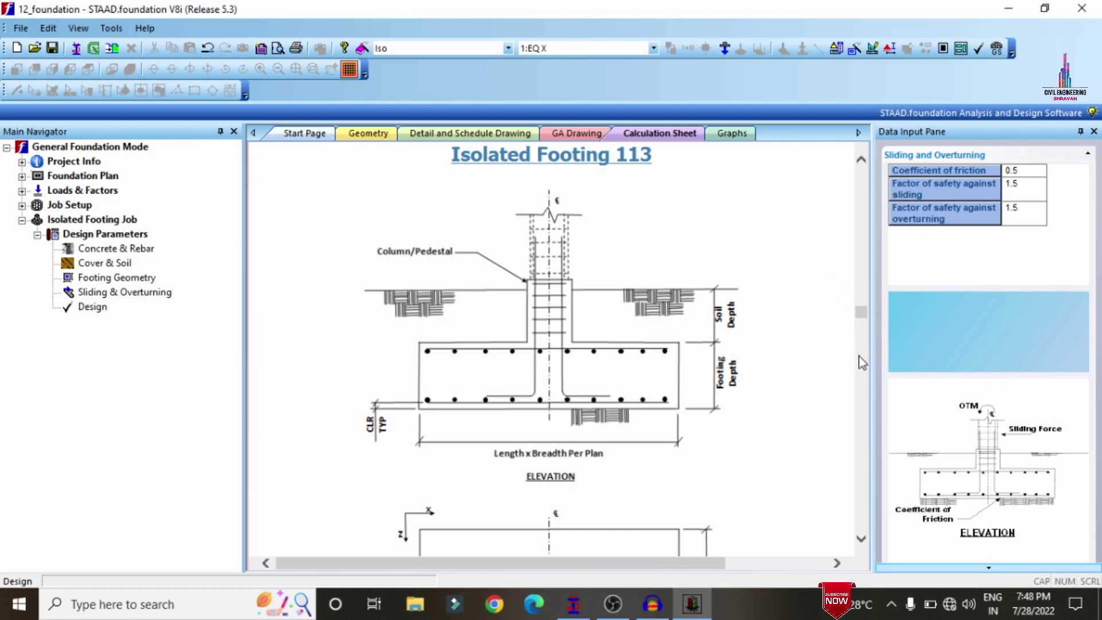
scroll(859, 356, down, 15)
scroll(858, 356, down, 5)
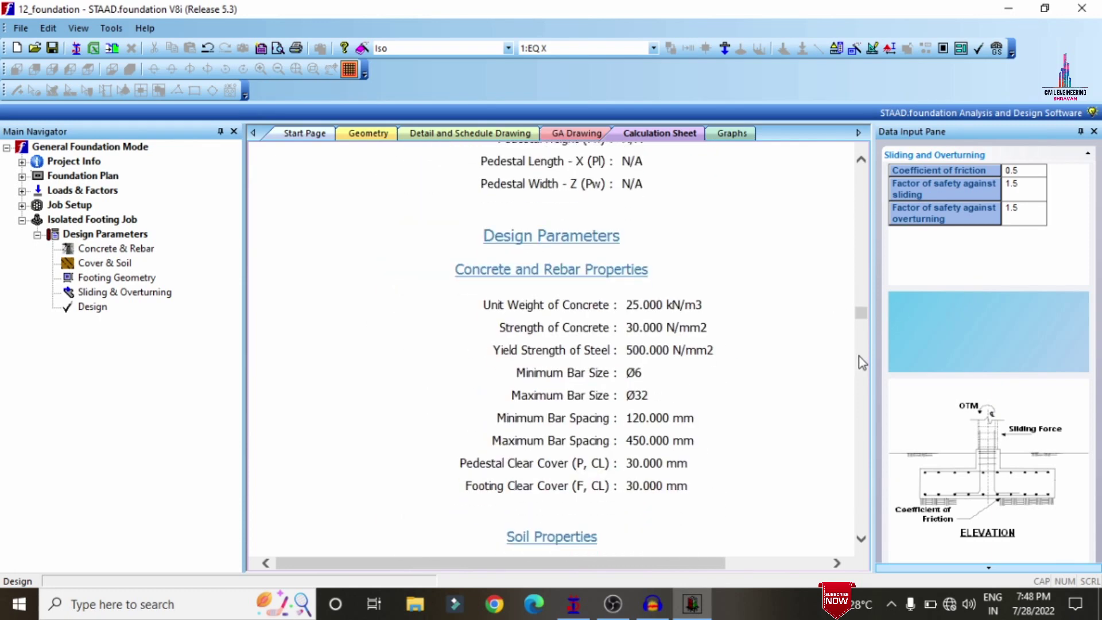
scroll(860, 290, up, 10)
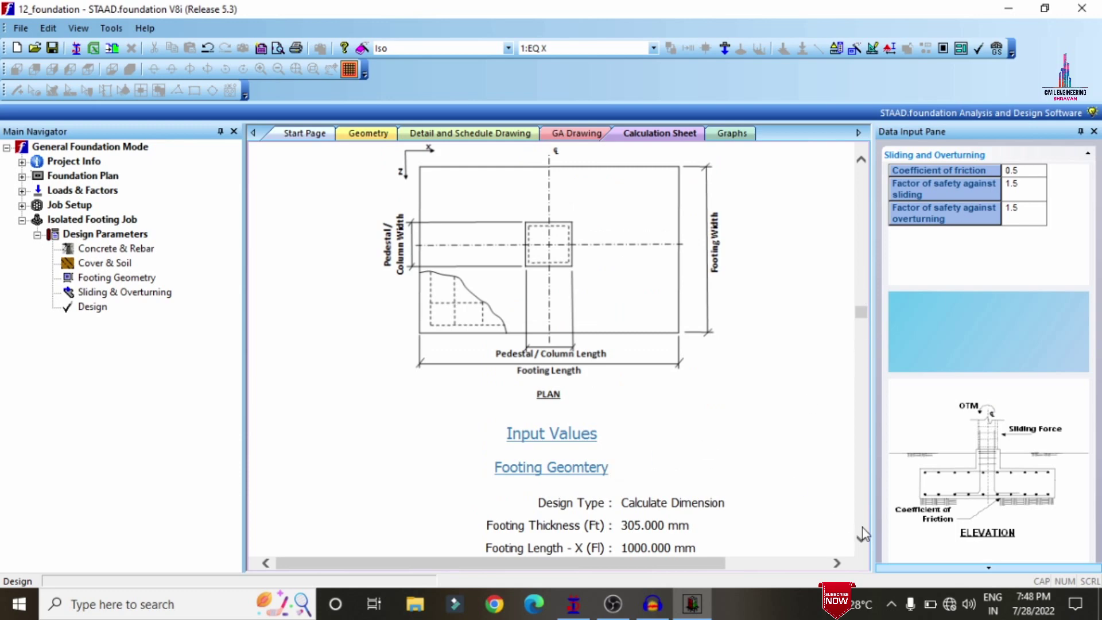
scroll(863, 528, down, 5)
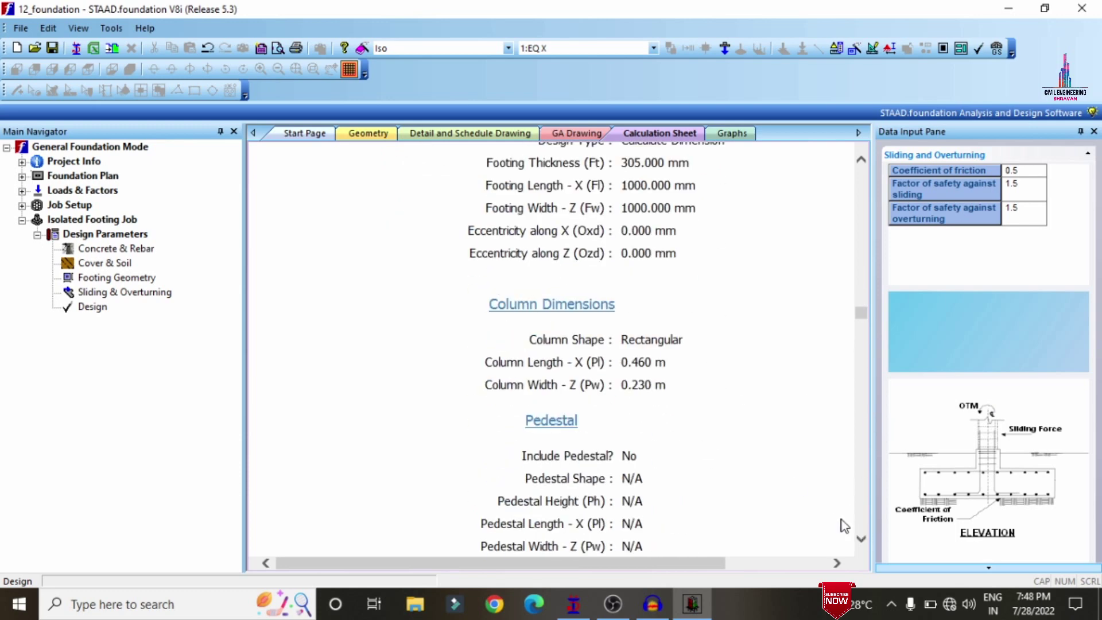
scroll(861, 533, down, 8)
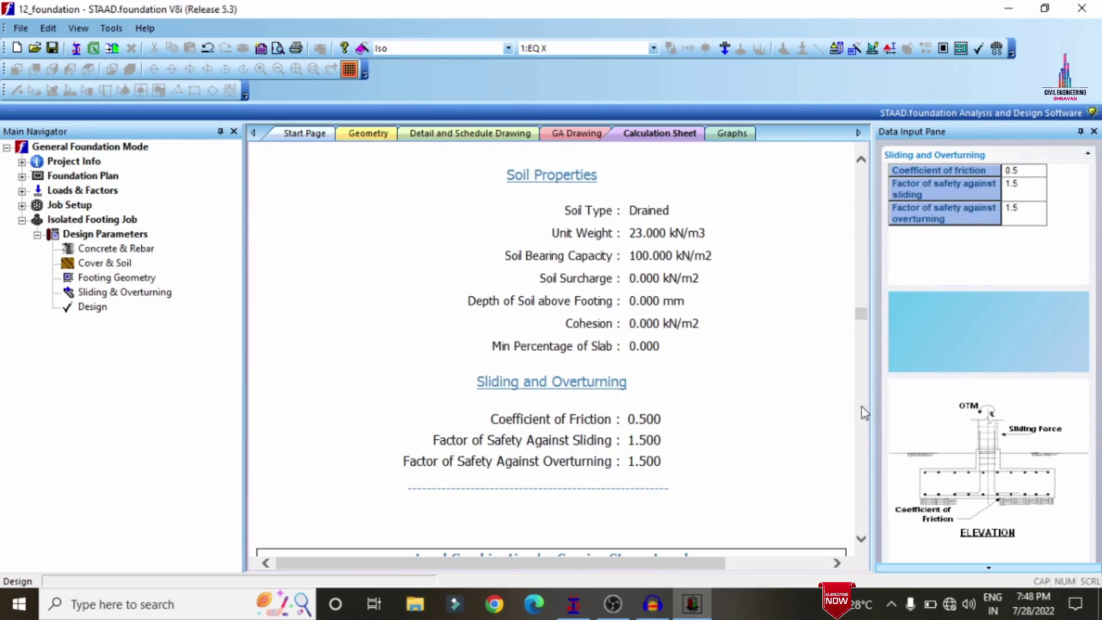
scroll(862, 407, down, 5)
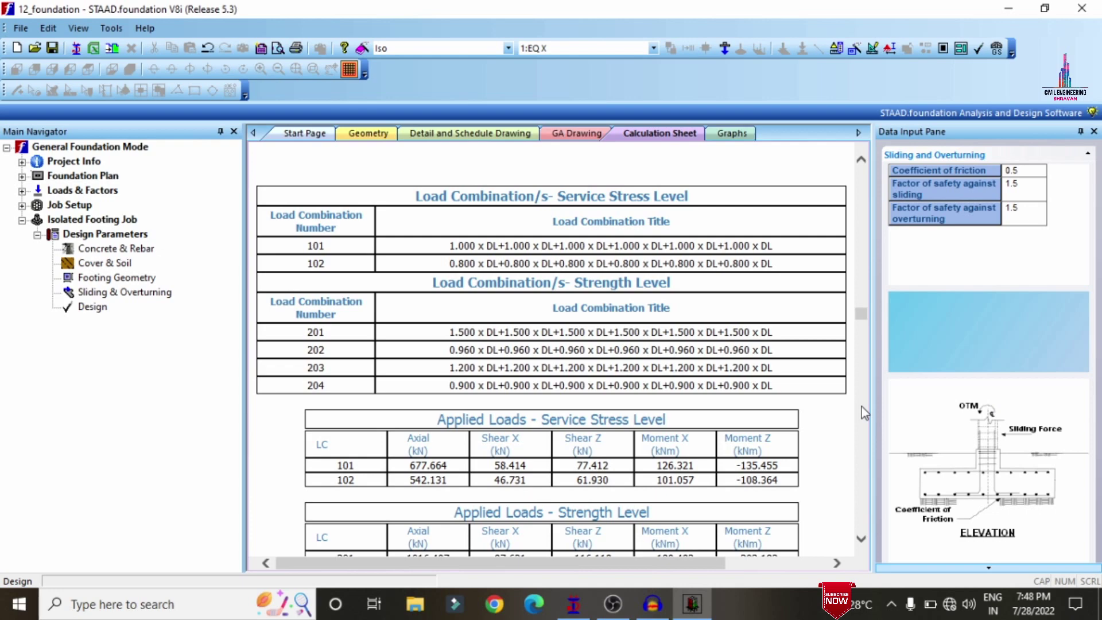
scroll(862, 407, down, 5)
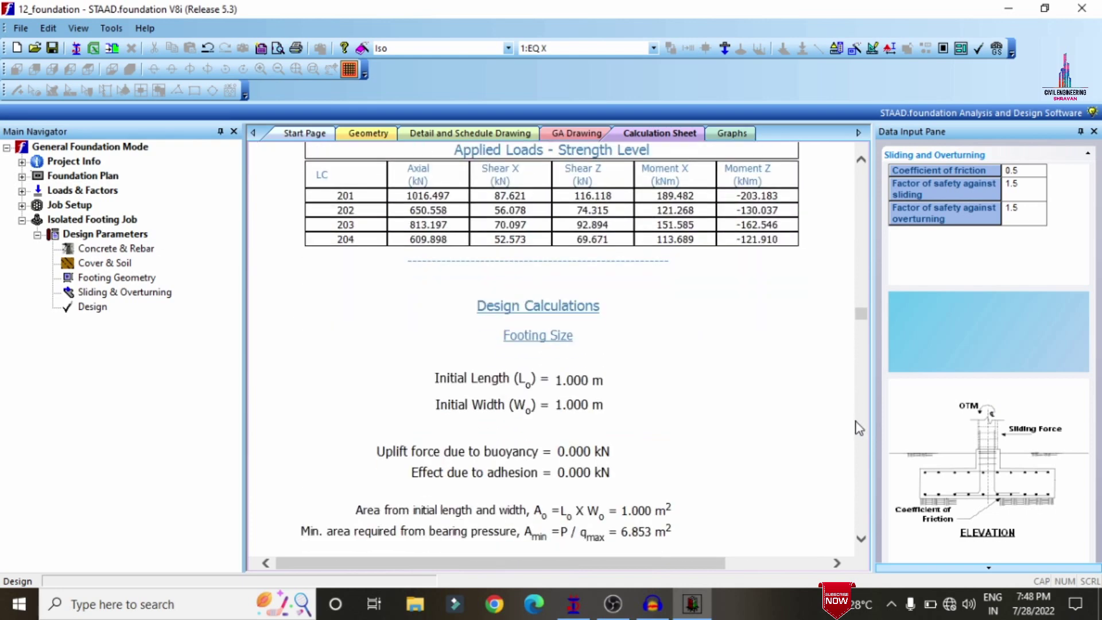
scroll(865, 425, down, 5)
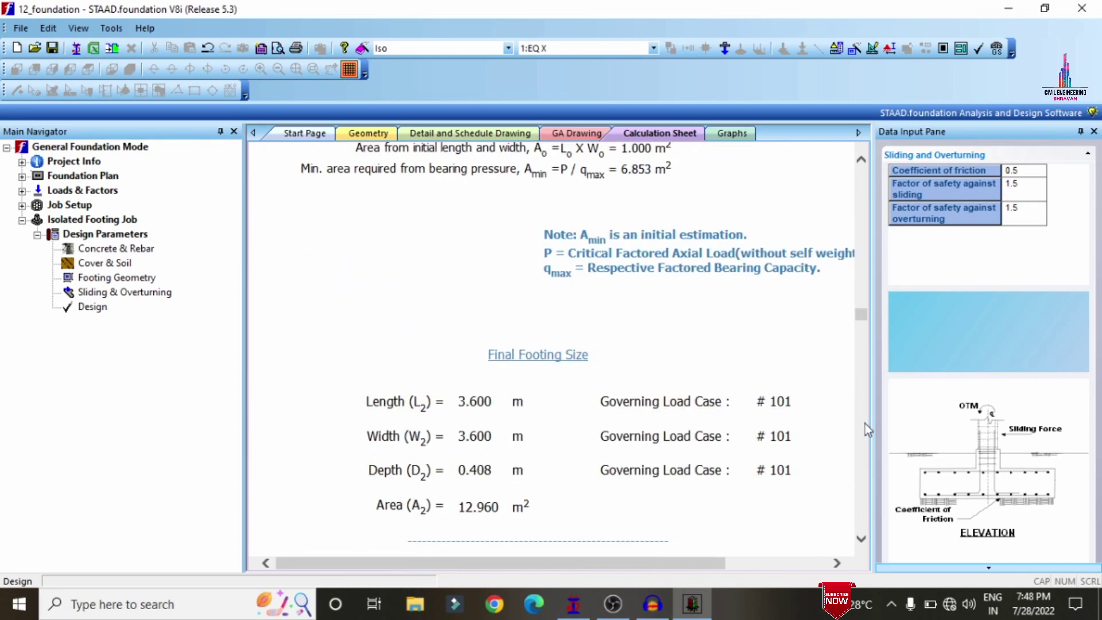
scroll(865, 430, down, 10)
scroll(866, 434, down, 15)
scroll(864, 428, down, 7)
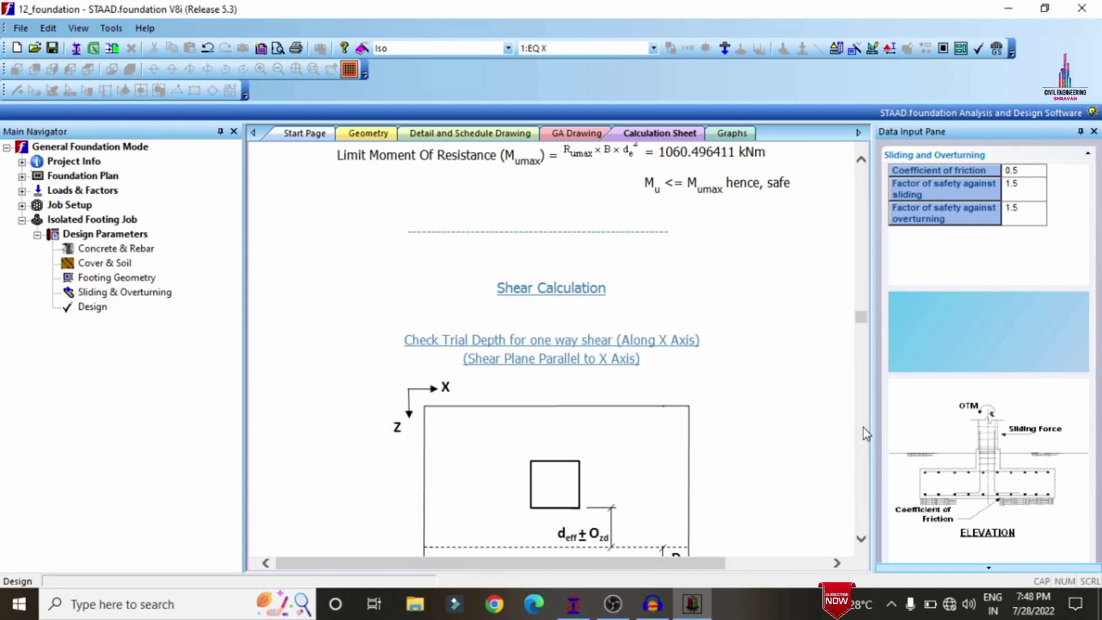
scroll(863, 429, down, 5)
click(442, 139)
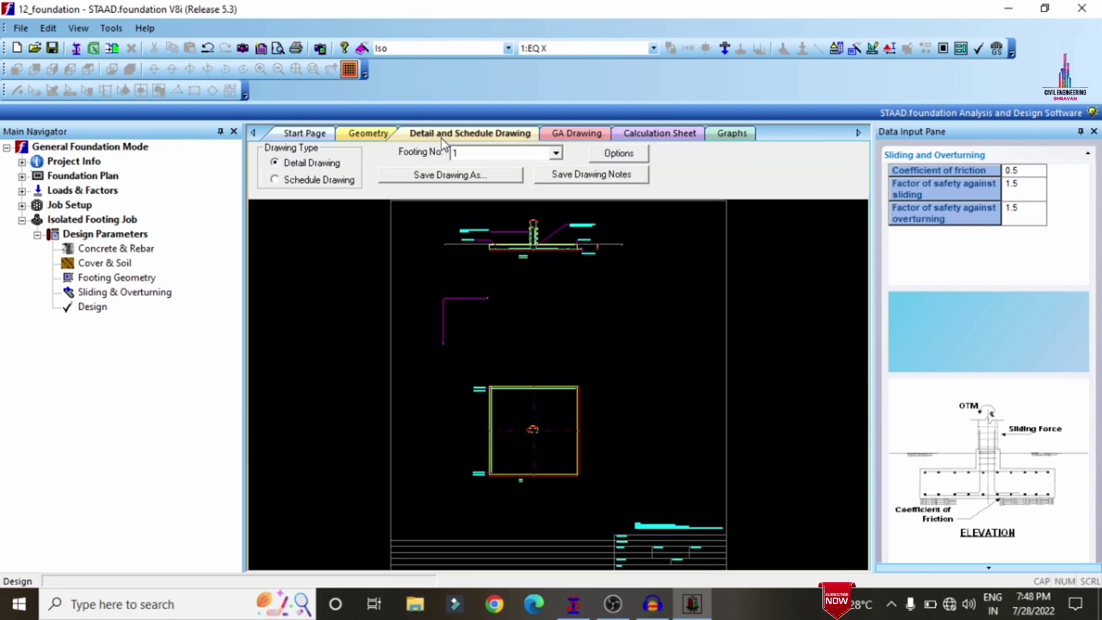
scroll(543, 219, up, 3)
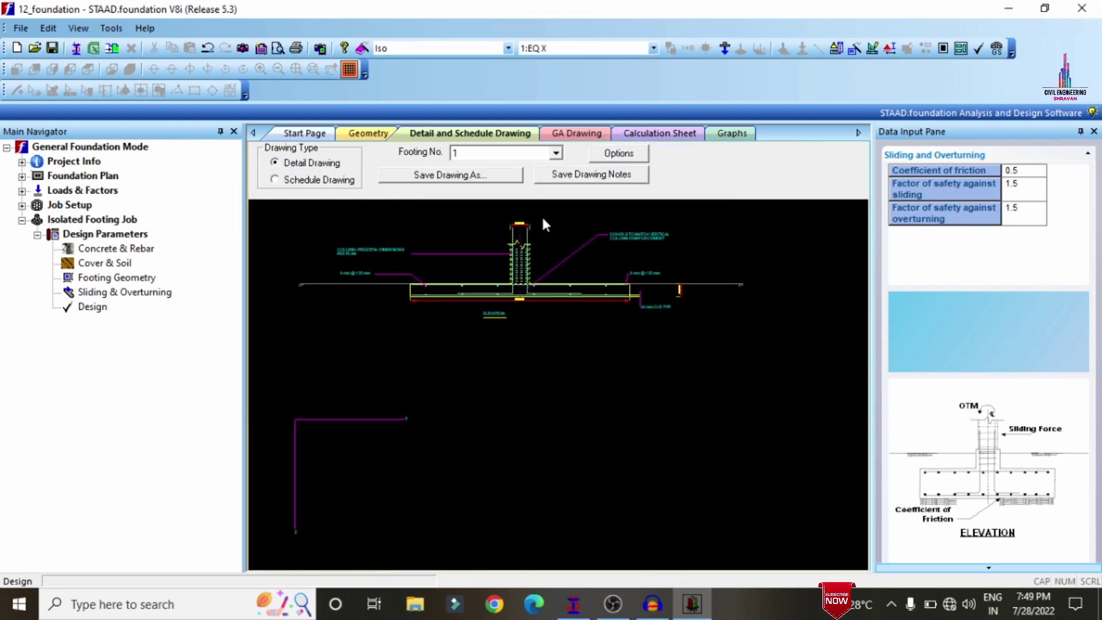
scroll(462, 247, up, 2)
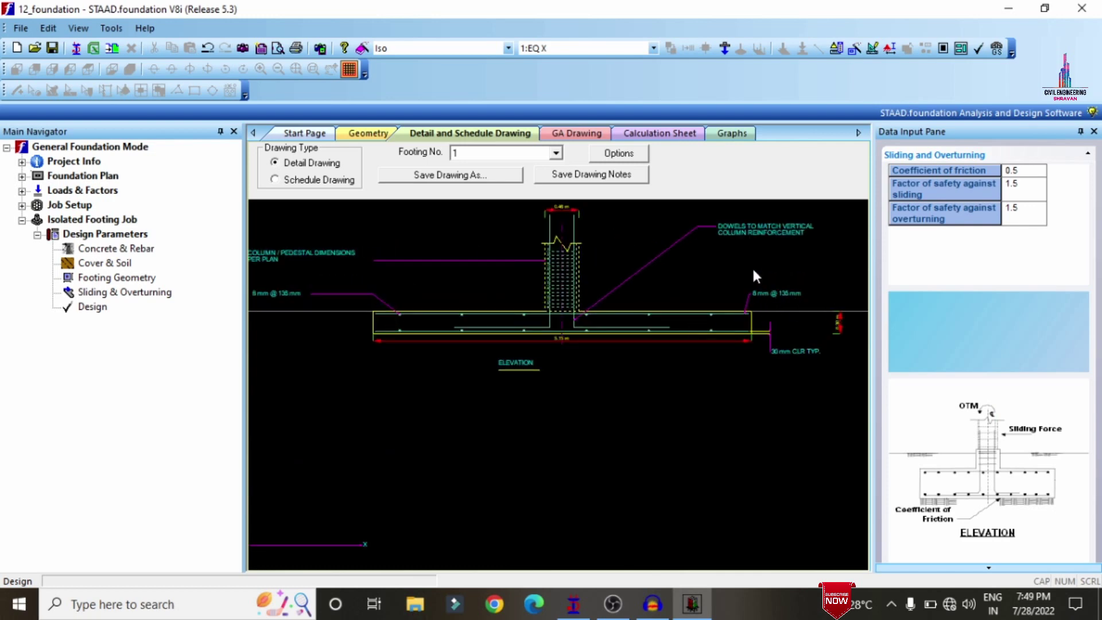
click(577, 136)
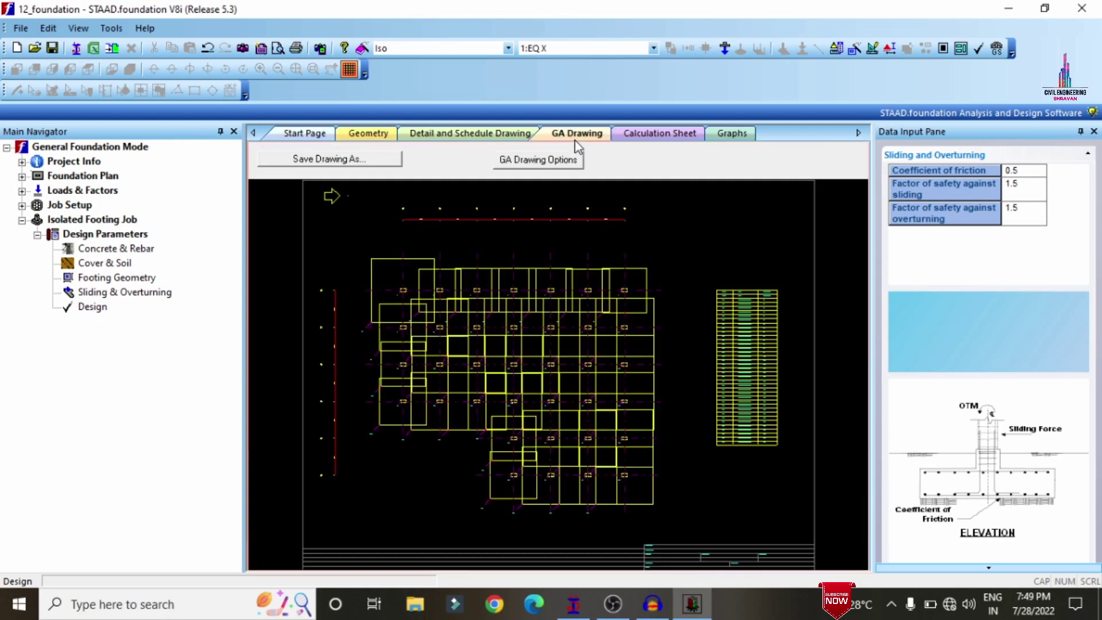
click(631, 135)
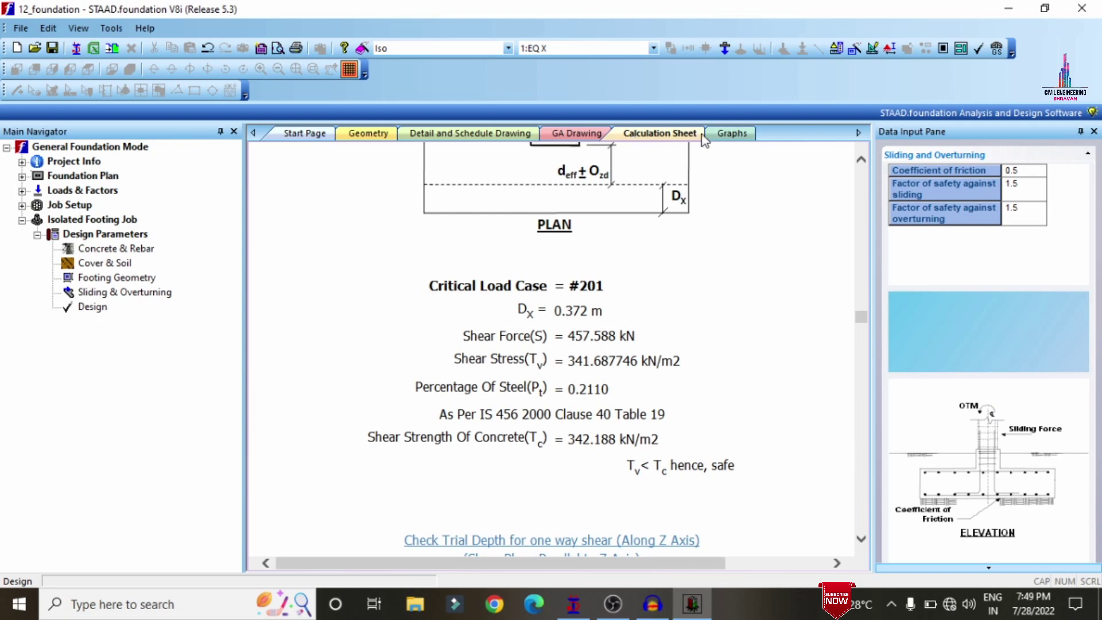
Step: Switch to STAAD.Pro and show a full-window rendered 3D view of the frame, orbited upright
click(1009, 9)
click(505, 70)
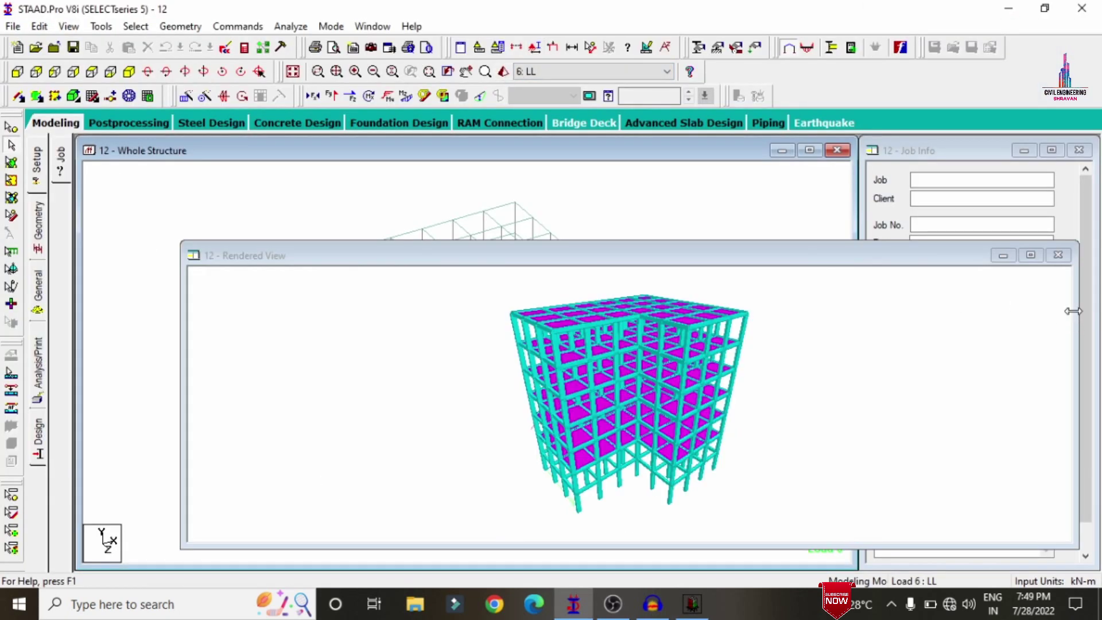
click(1031, 255)
drag(715, 229, 521, 212)
drag(579, 310, 738, 299)
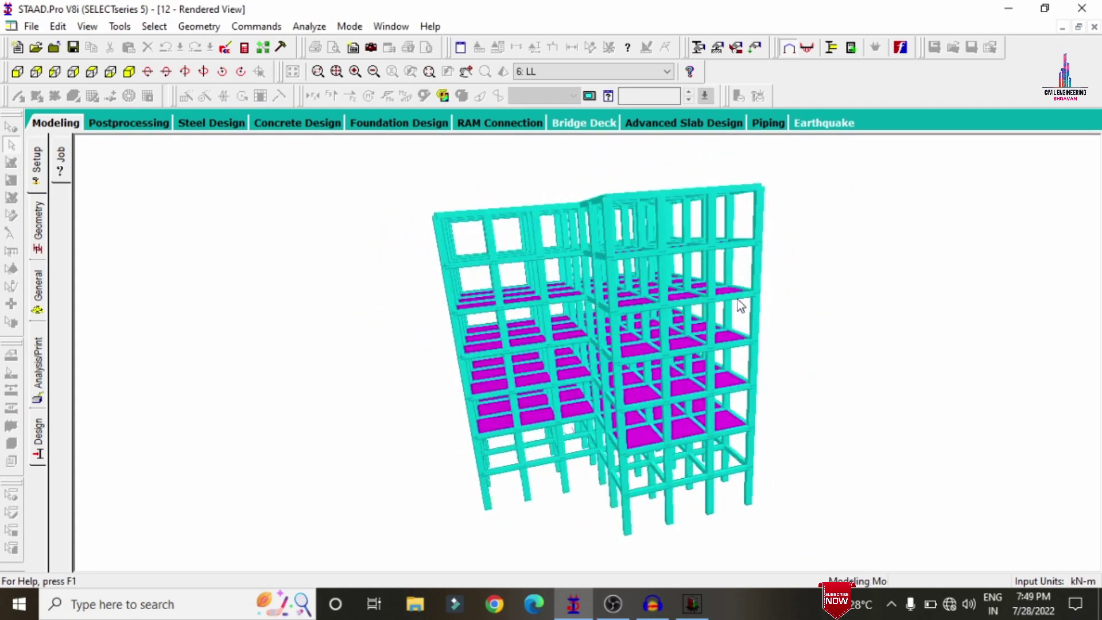